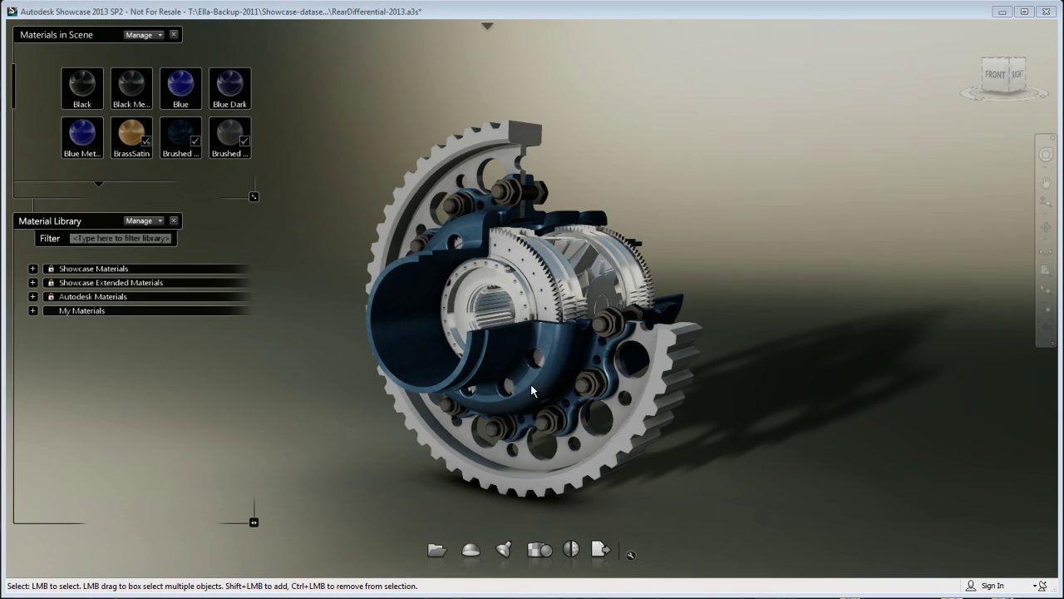
- Look through the materials in the scene and filter the list to show only the assigned ones
mouse_move(598, 395)
middle_down()
mouse_move(350, 399)
mouse_move(296, 368)
mouse_move(383, 404)
mouse_move(976, 341)
mouse_move(787, 365)
mouse_move(551, 374)
mouse_move(563, 368)
middle_up()
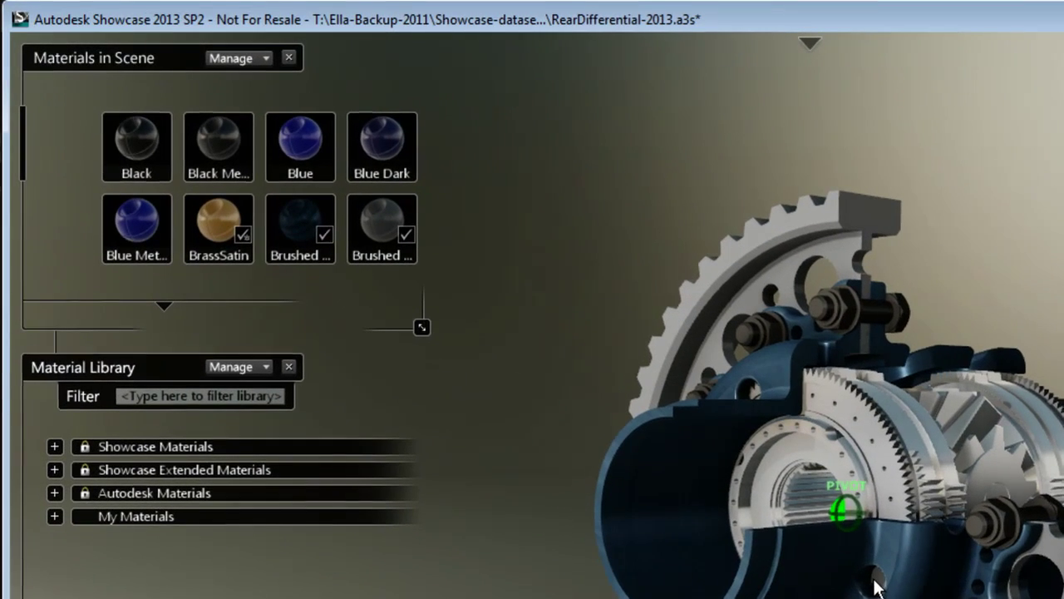
click(163, 306)
click(163, 306)
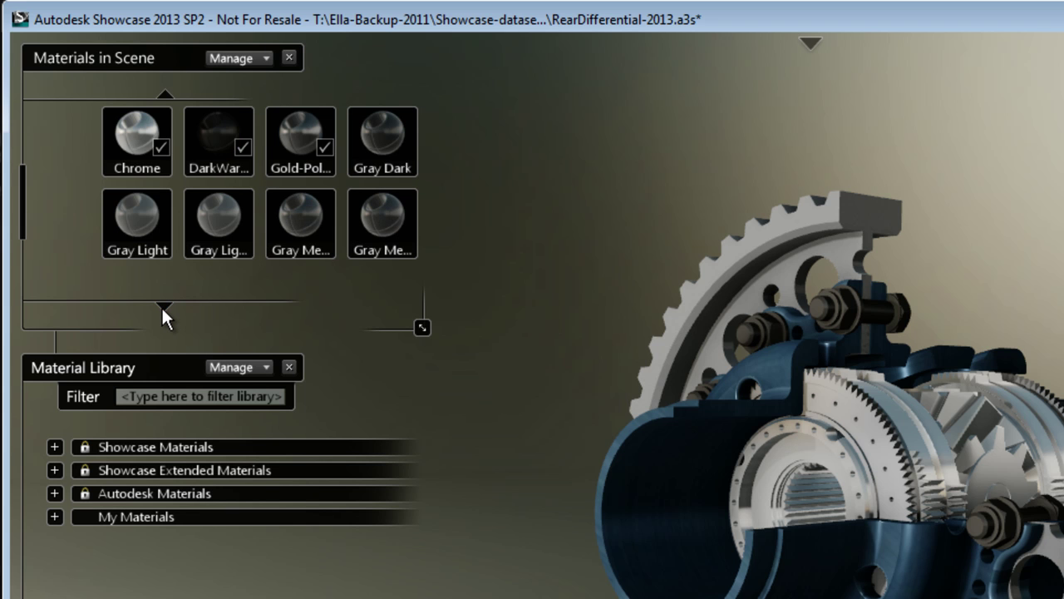
click(163, 306)
click(163, 306)
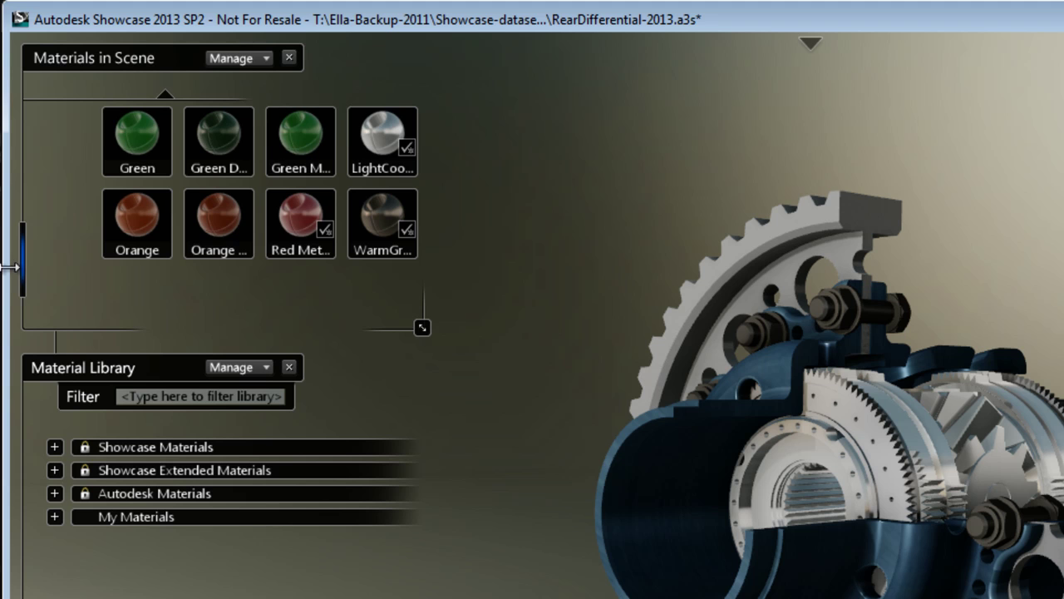
drag(20, 269, 45, 207)
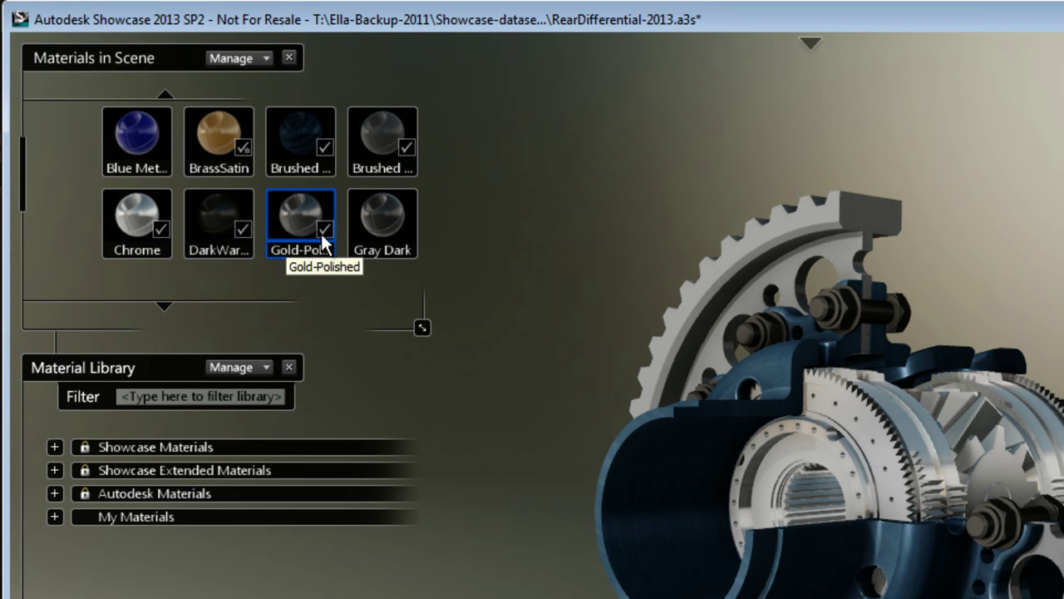
click(266, 58)
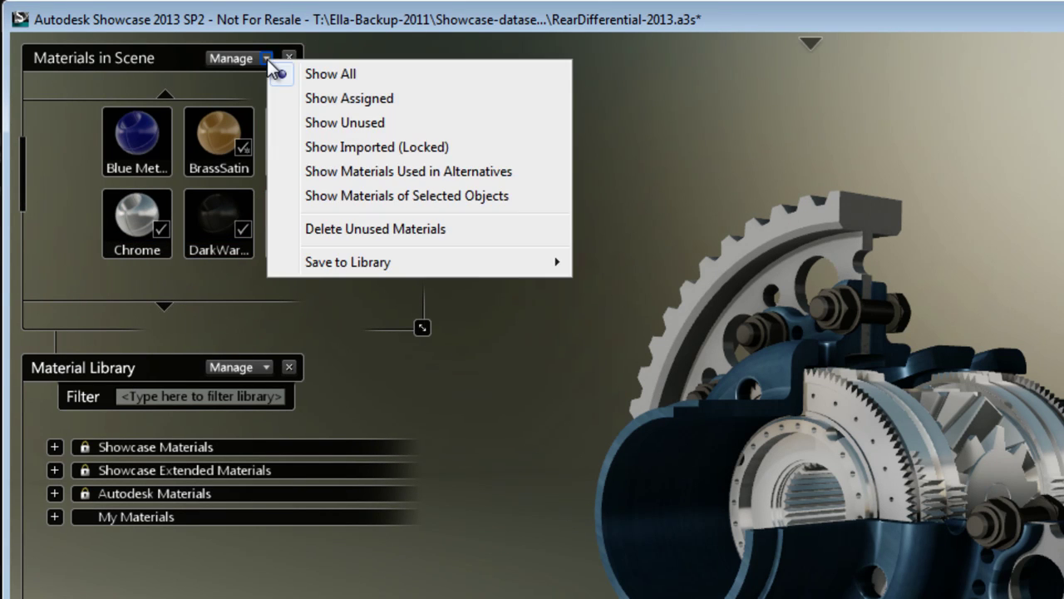
click(356, 98)
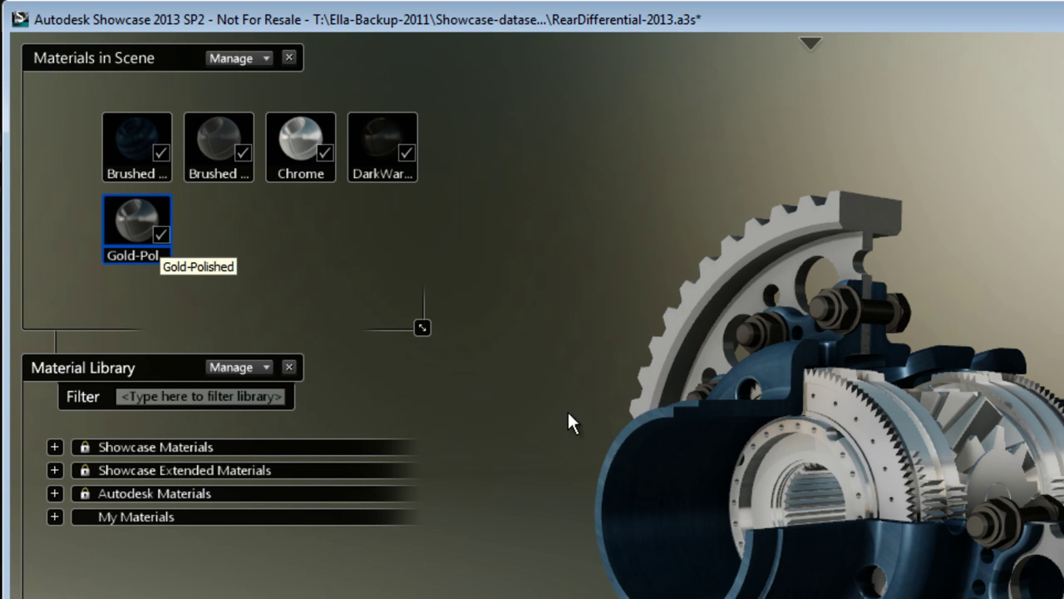
- Show the alternative lineups and view the Master, ColorChange and Alternate3 alternatives in turn
key(a)
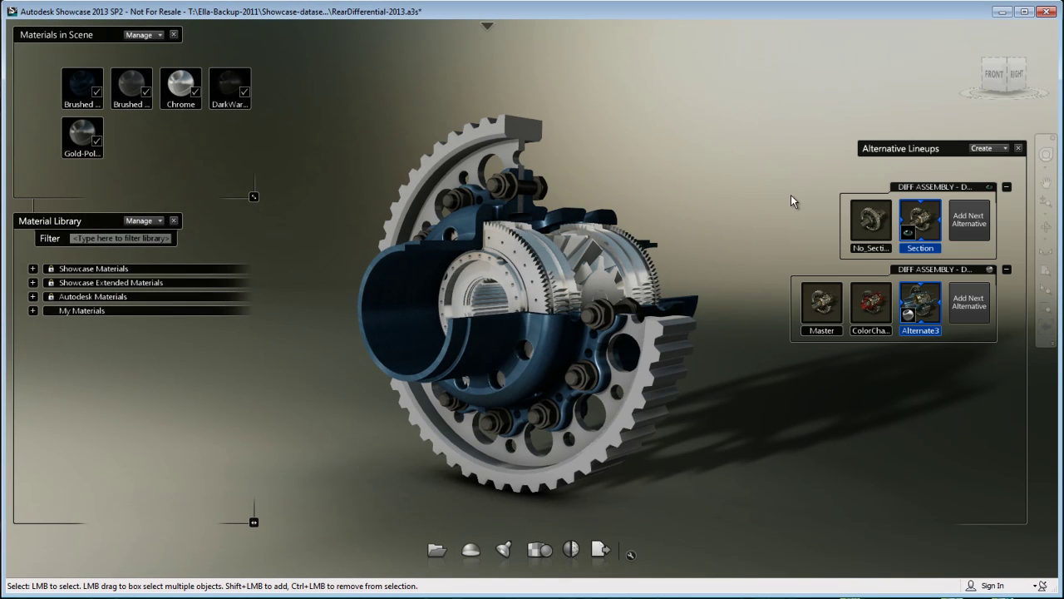
click(823, 304)
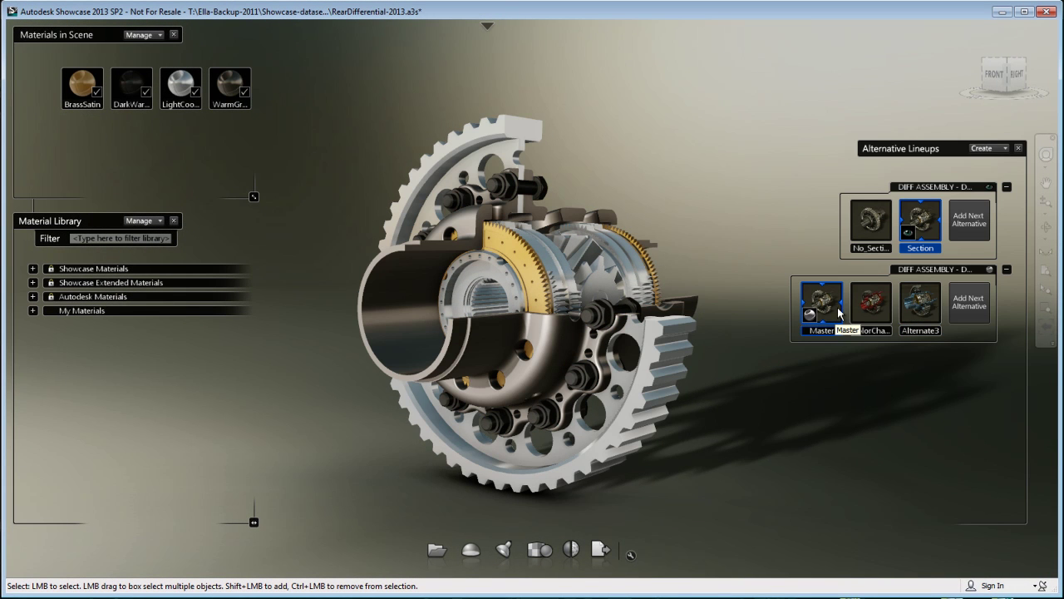
click(884, 310)
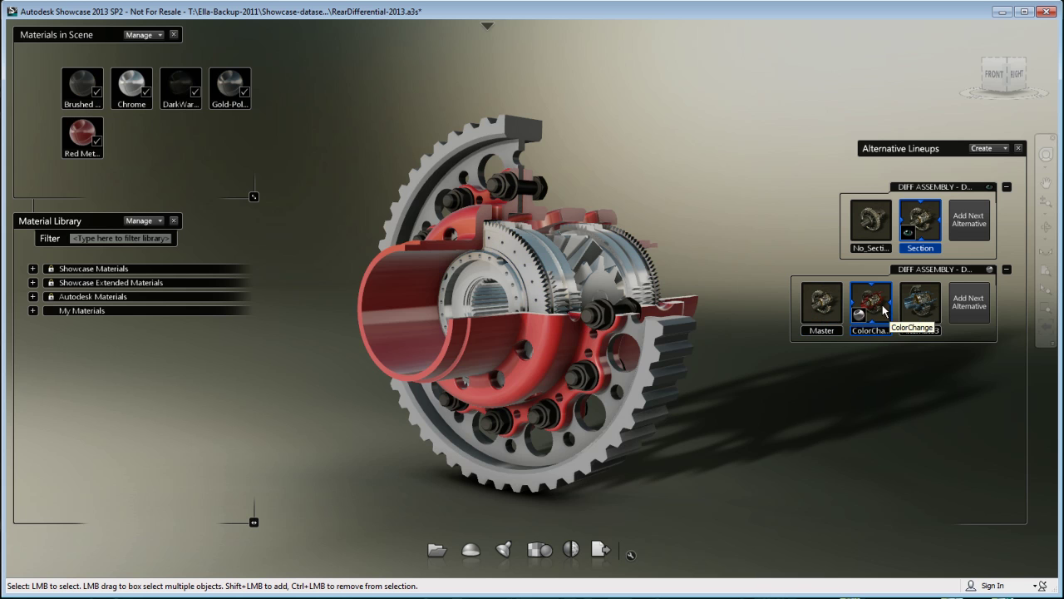
click(910, 310)
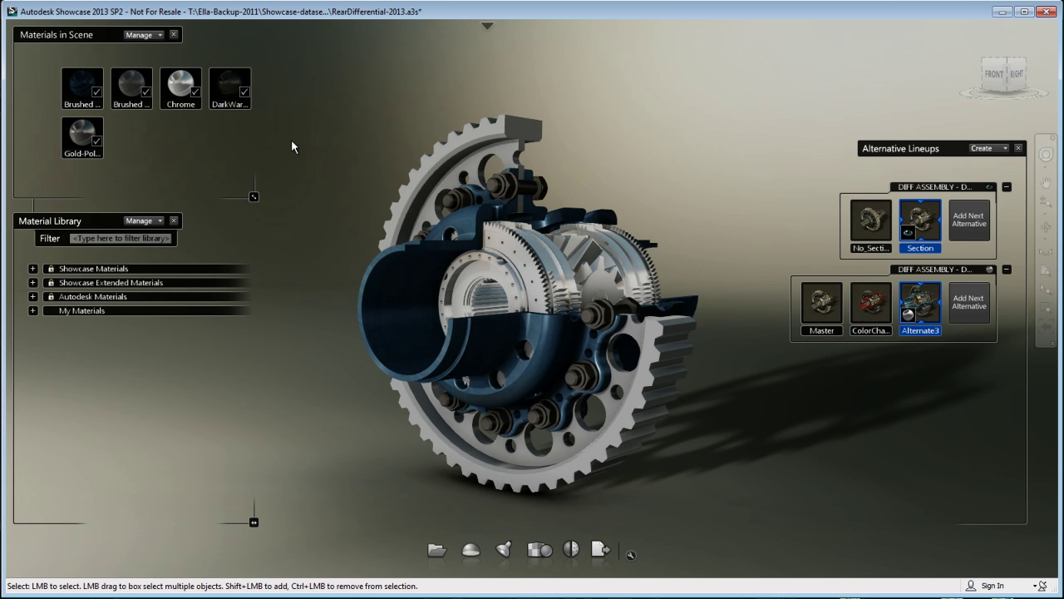
- List all scene materials again, delete the unused ones and enlarge the list of scene materials
click(156, 35)
click(205, 46)
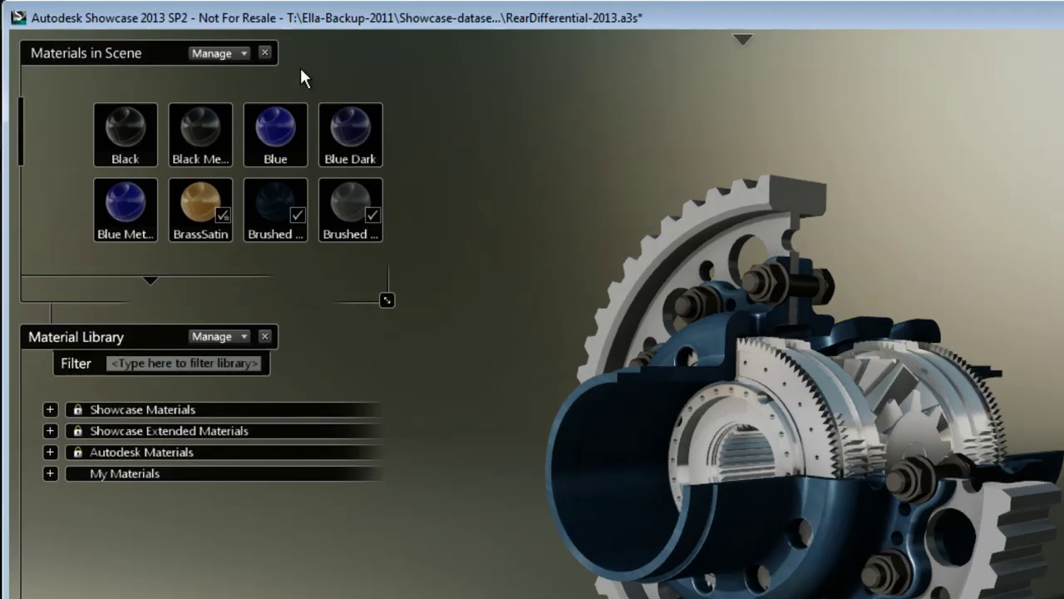
click(166, 35)
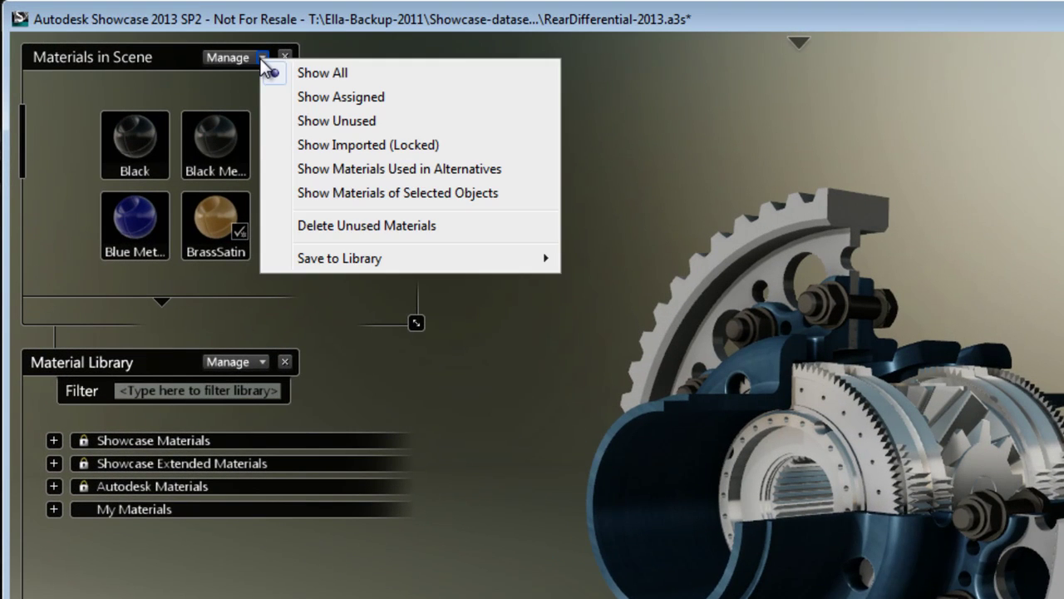
click(319, 225)
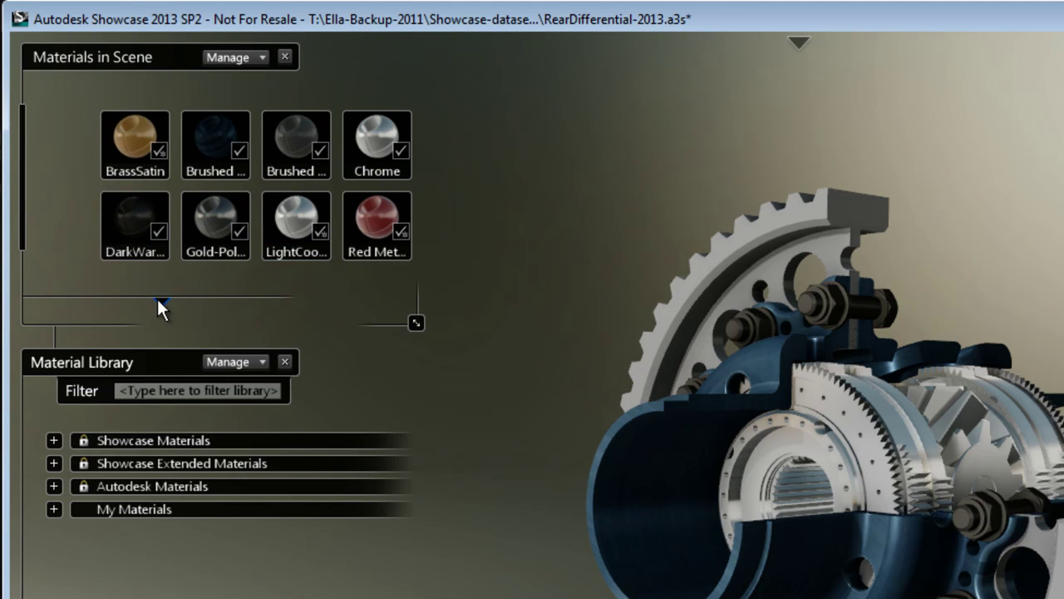
drag(413, 323, 413, 376)
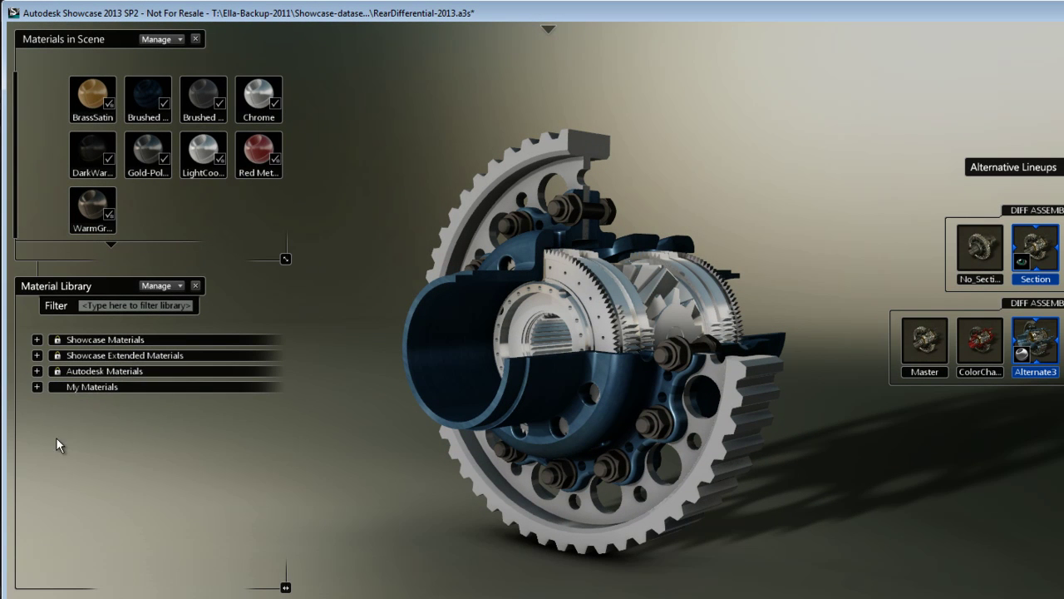
- Add the brown Small Uneven Rectanguler Stones and the Riverstone from the Stone category of Autodesk Materials to the scene
click(36, 371)
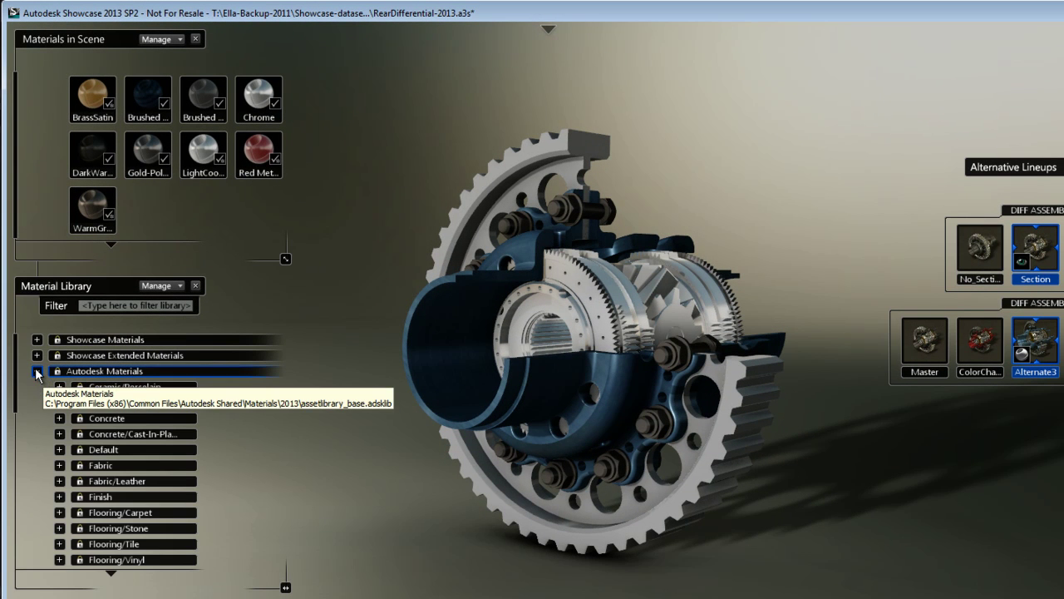
click(113, 574)
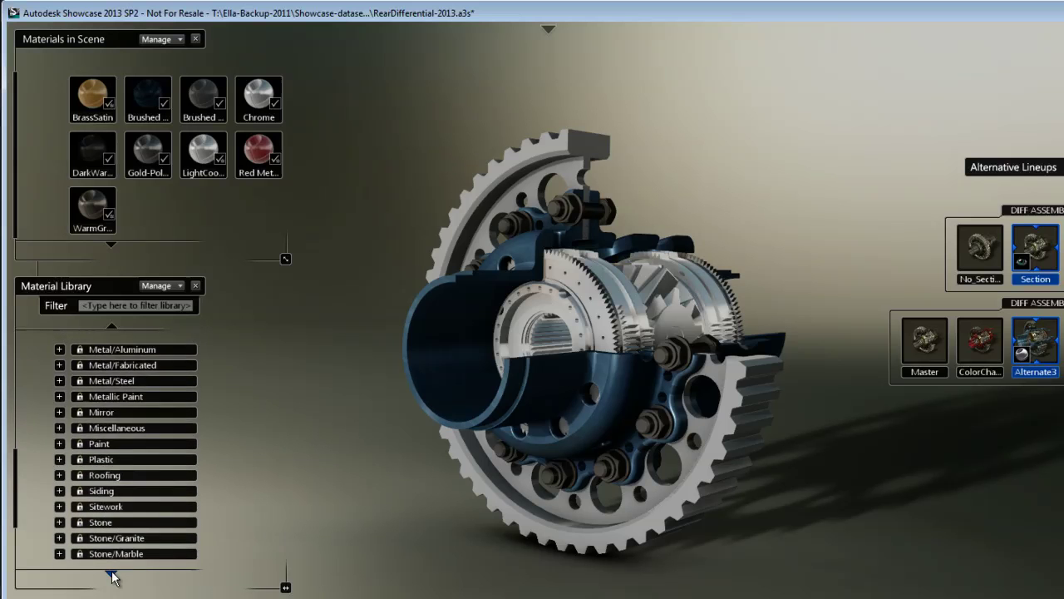
click(62, 495)
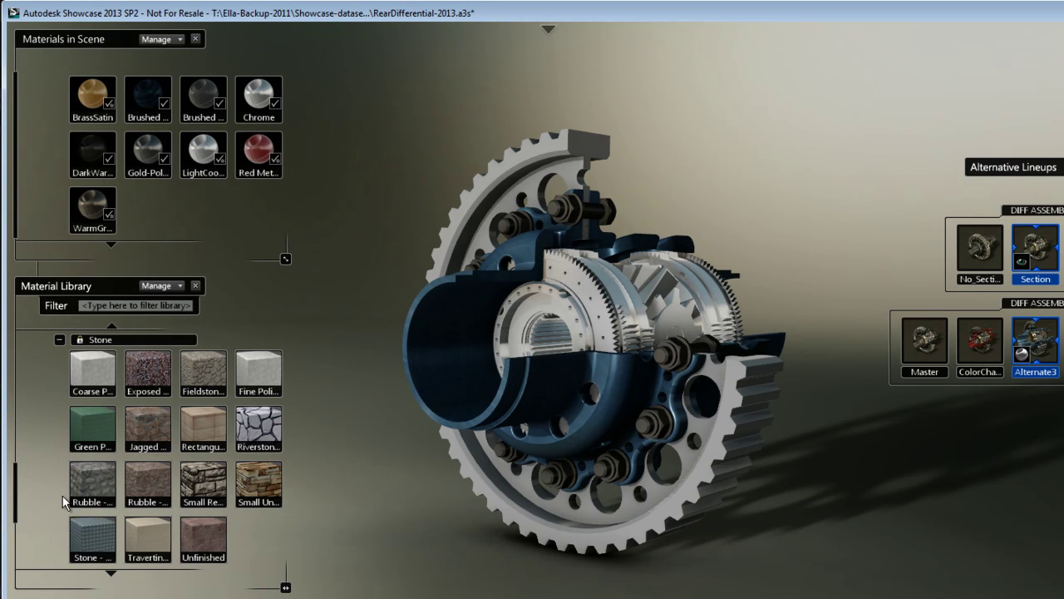
double_click(258, 486)
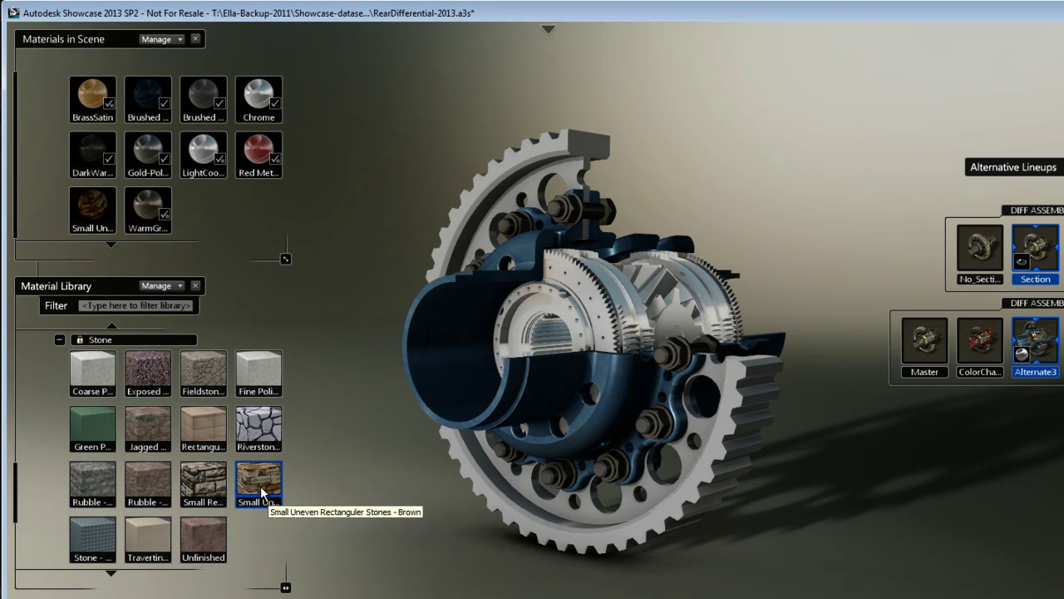
double_click(264, 424)
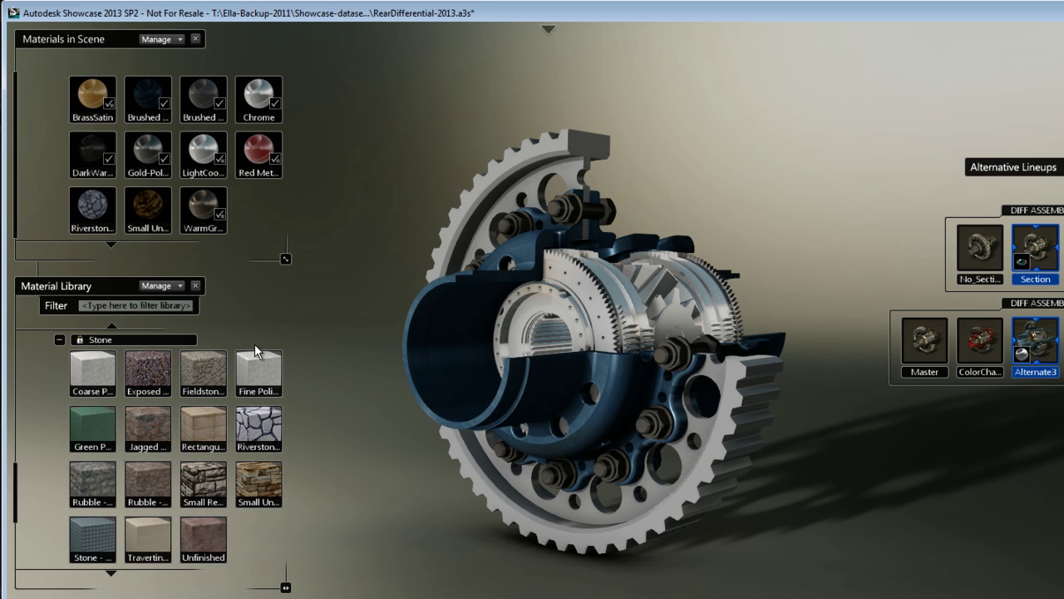
- Rename the Riverstone material in the scene as ADSK-Stone1
right_click(94, 226)
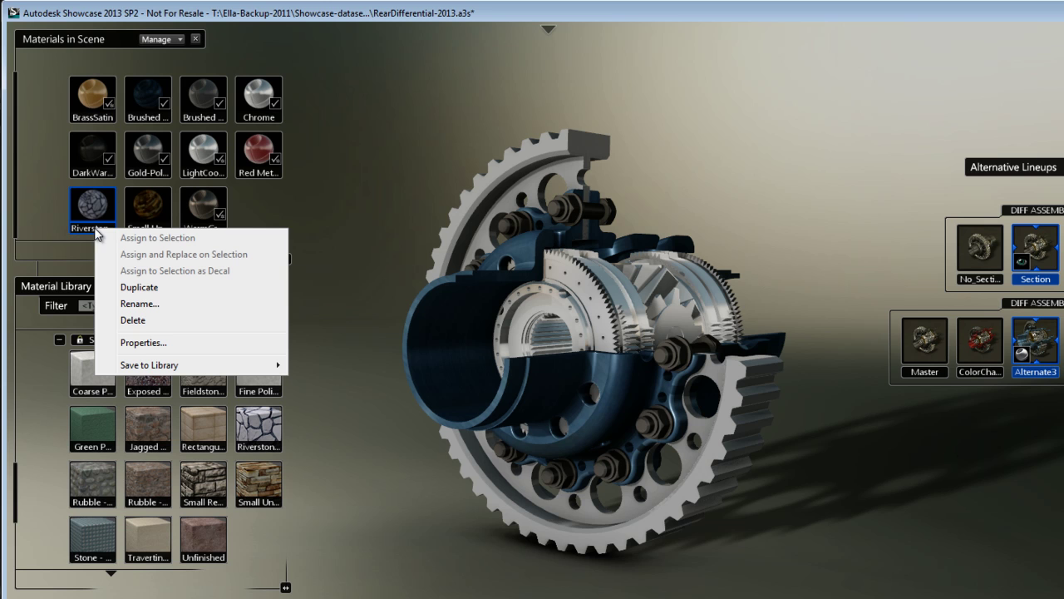
click(139, 302)
text(A)
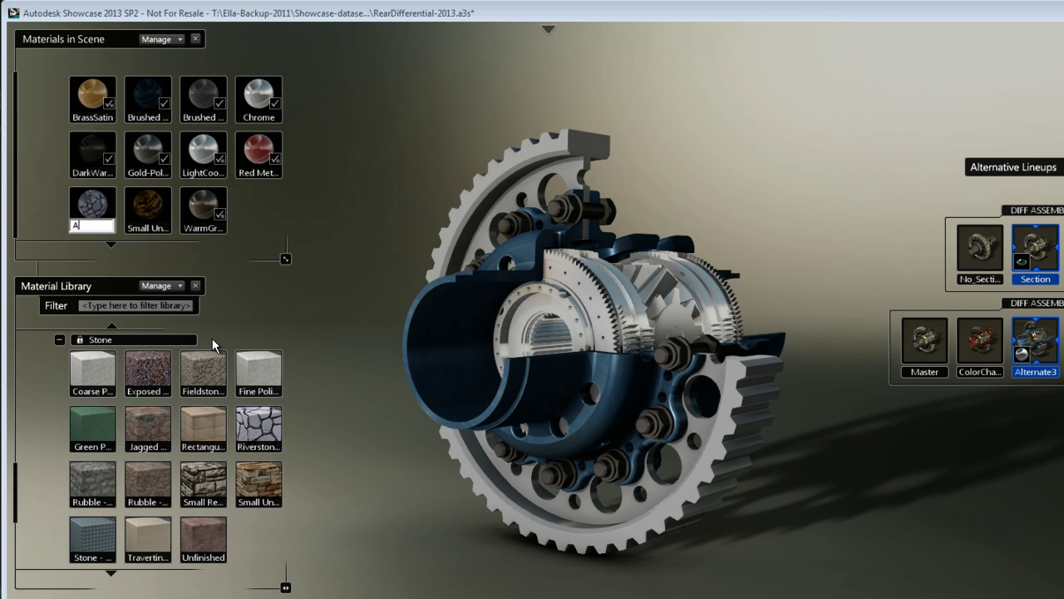
text(DSK-Stone1)
key(Return)
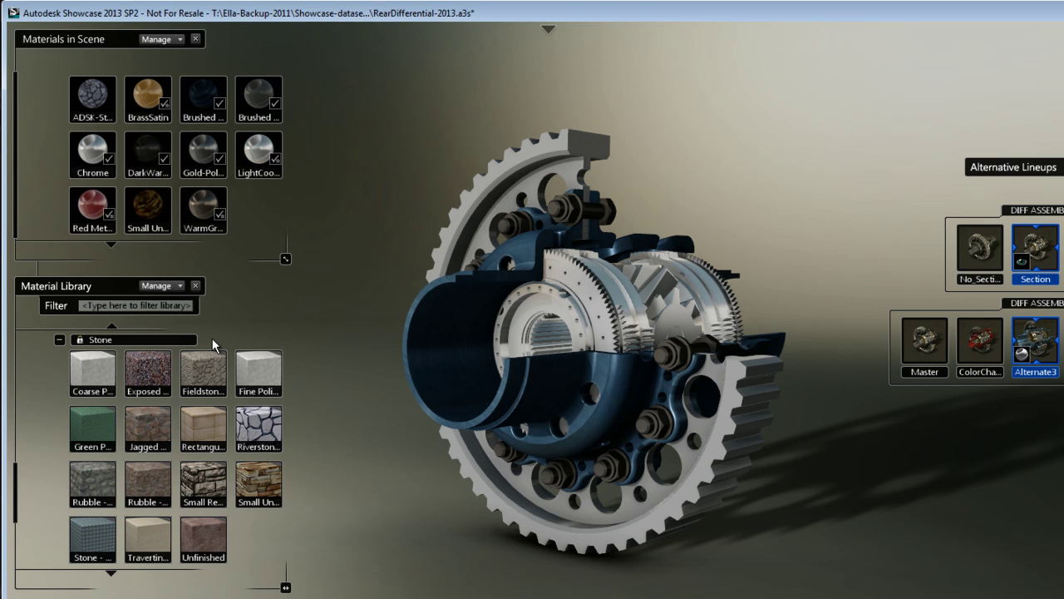
- Rename the brown Small Uneven Rectanguler Stones material in the scene as ADSK-stone2
right_click(135, 230)
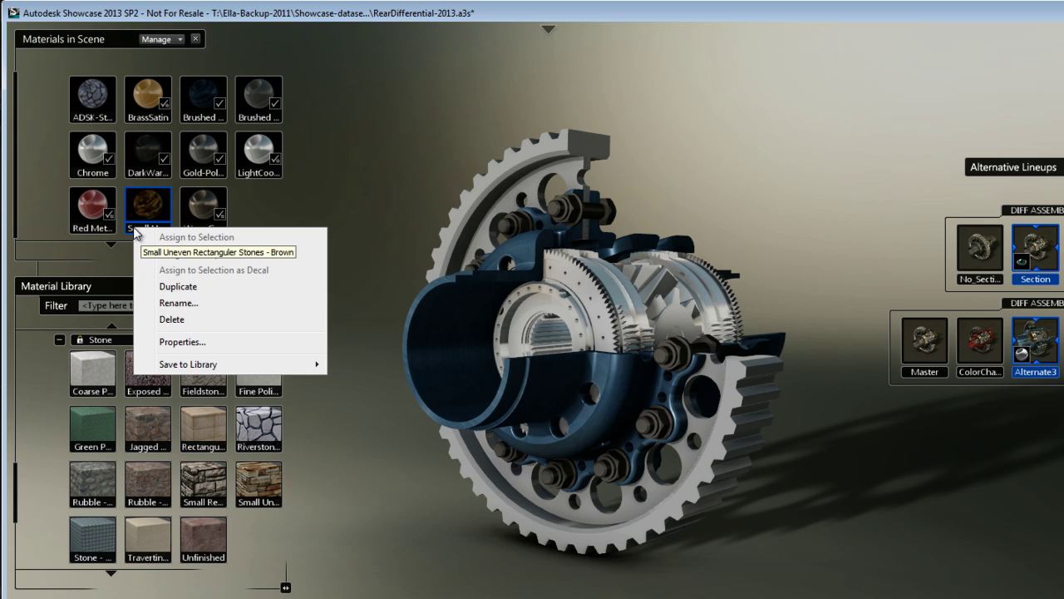
click(207, 303)
text(ADS)
text(K-stone)
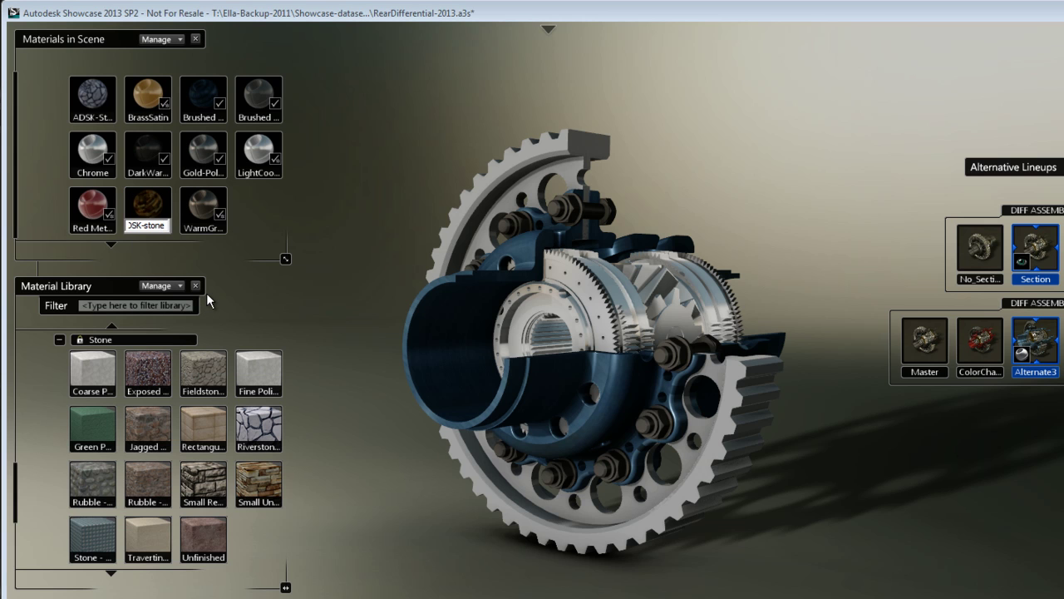
text(2)
key(Return)
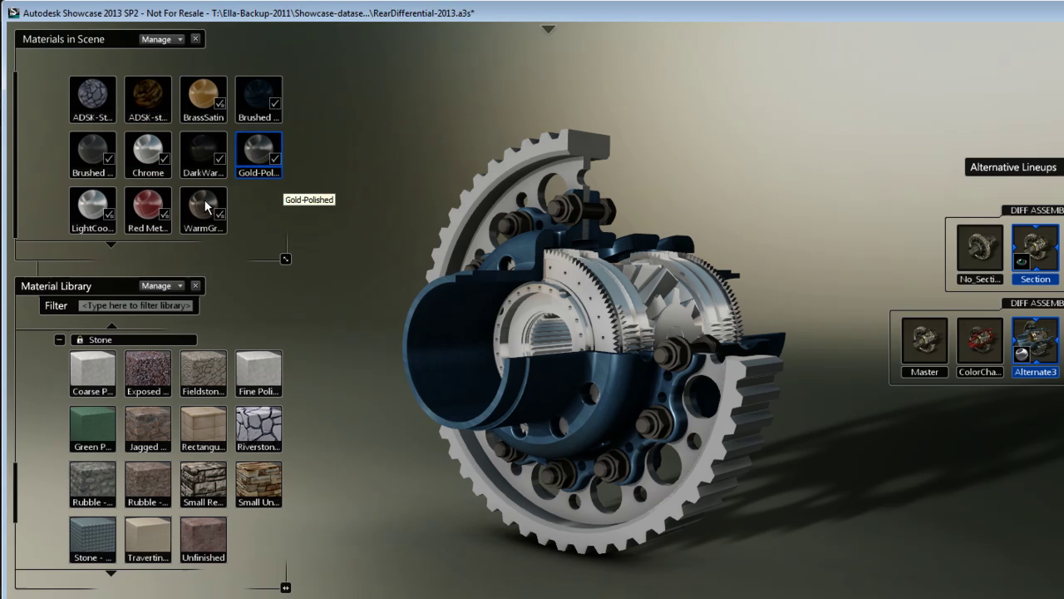
- Collapse the Stone category and the Autodesk Materials library
click(59, 339)
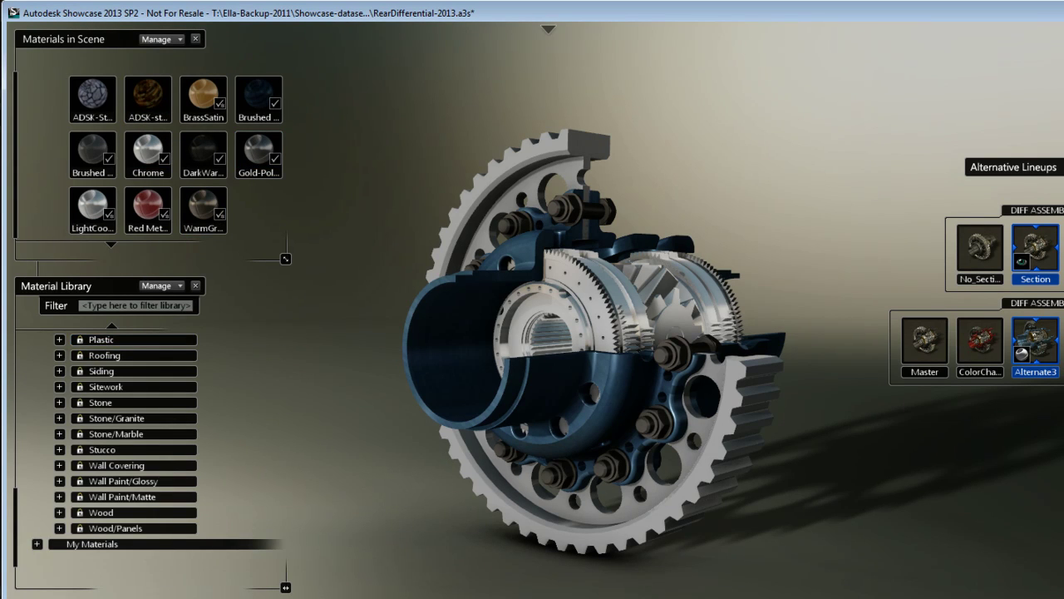
drag(16, 537, 25, 371)
click(36, 371)
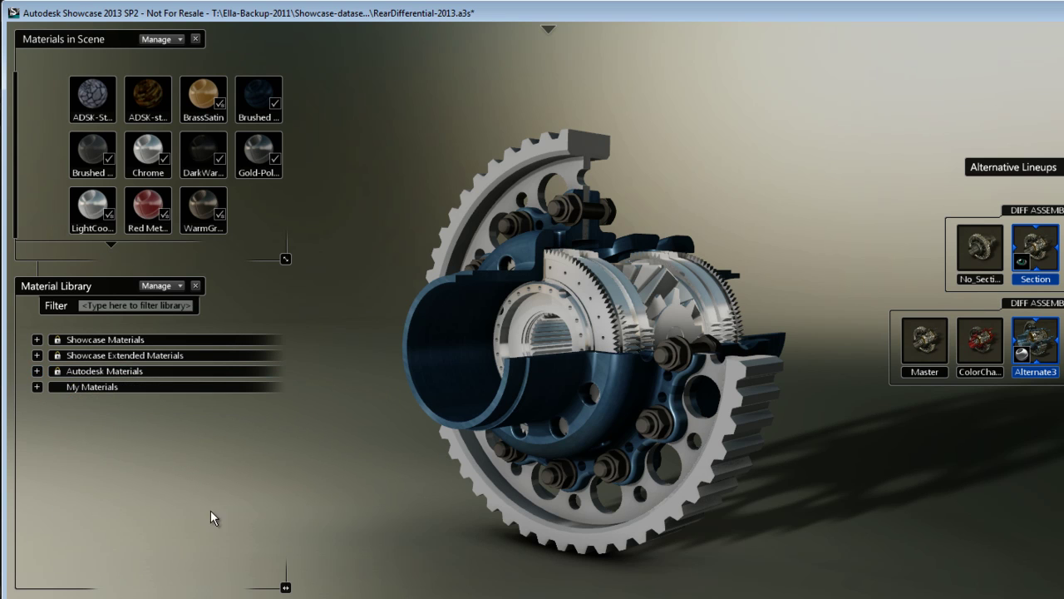
- Check the libraries available for saving the scene materials and expand the My Materials library to view its categories
click(180, 39)
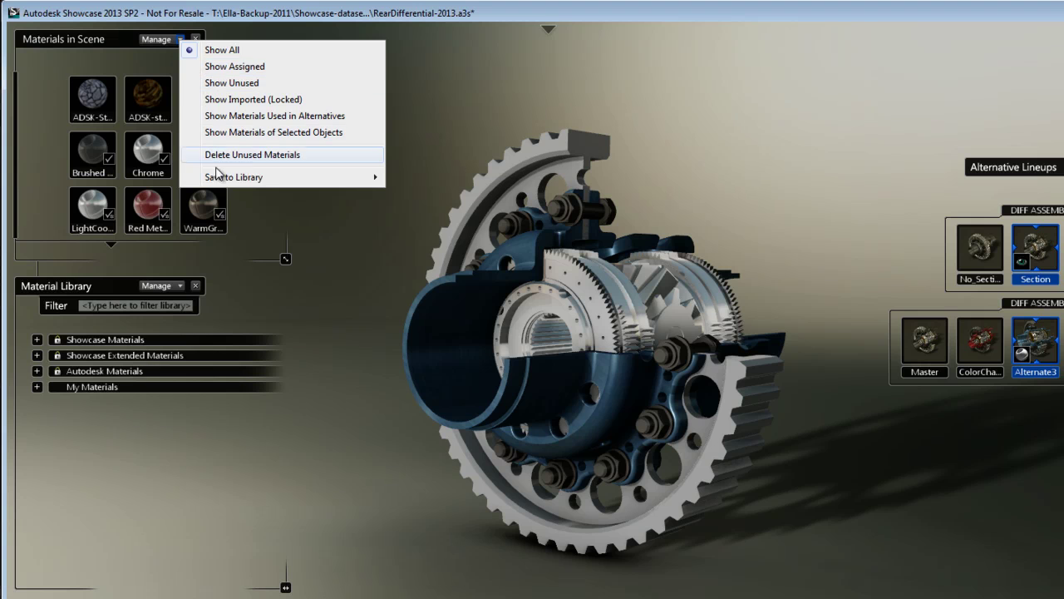
mouse_move(220, 185)
mouse_move(428, 181)
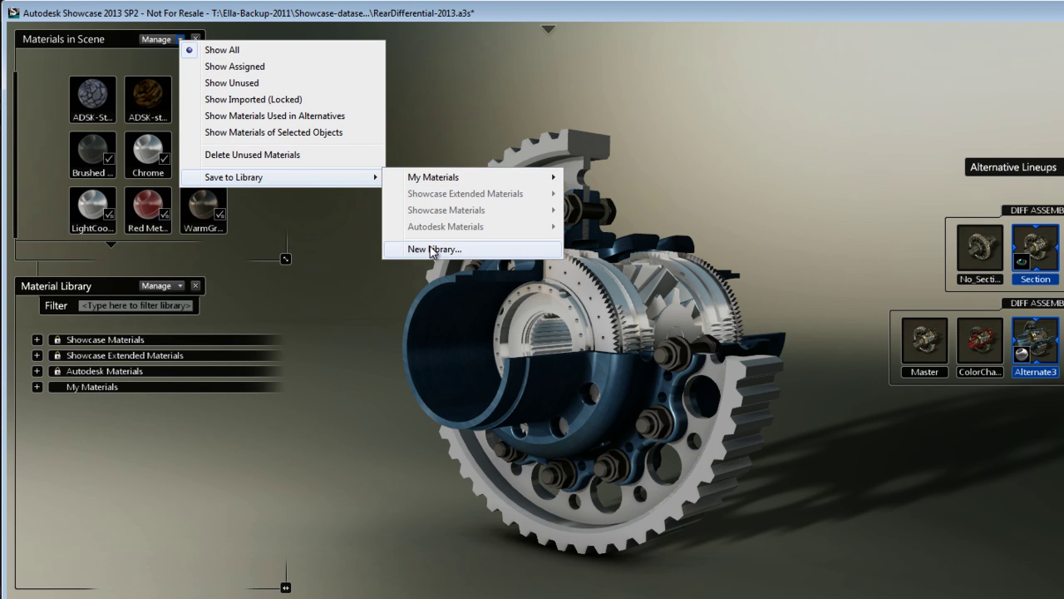
click(37, 389)
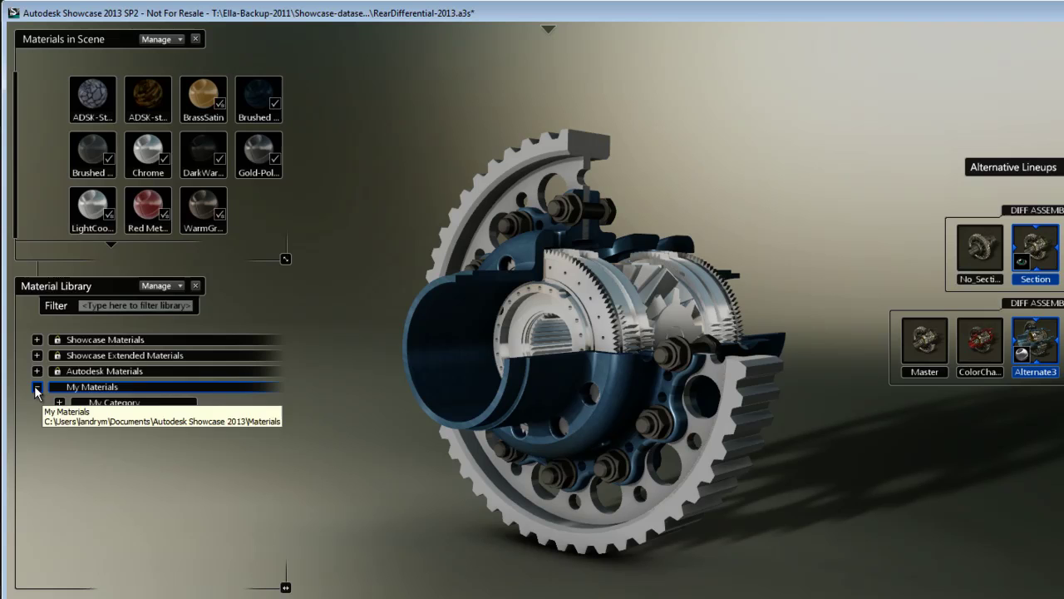
click(37, 387)
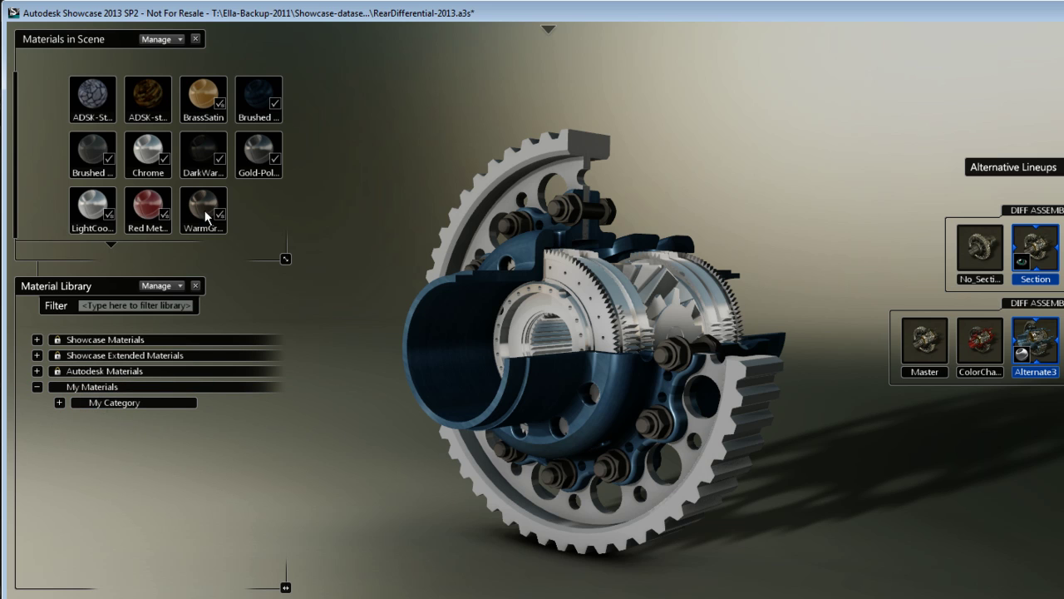
- Save the scene materials to a new library in My Documents under a new category named RearDiff-MaterialLibrary
click(177, 37)
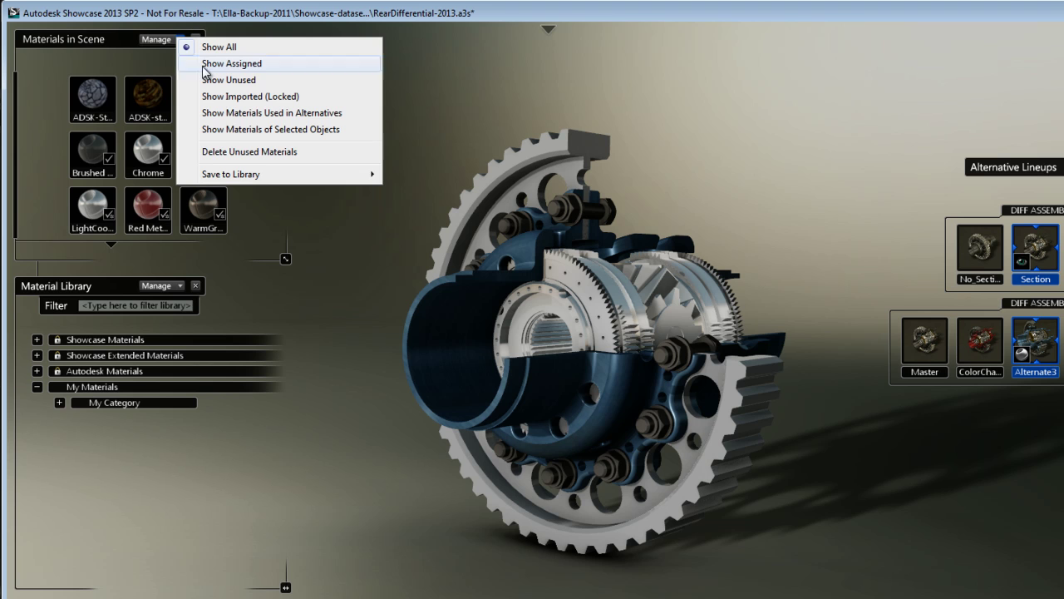
mouse_move(223, 178)
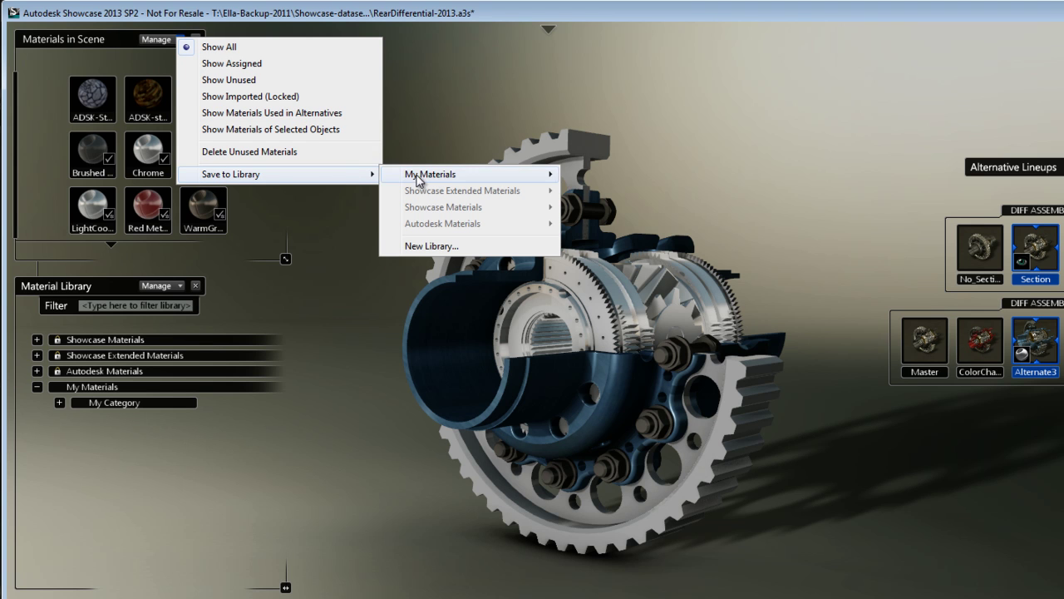
click(424, 246)
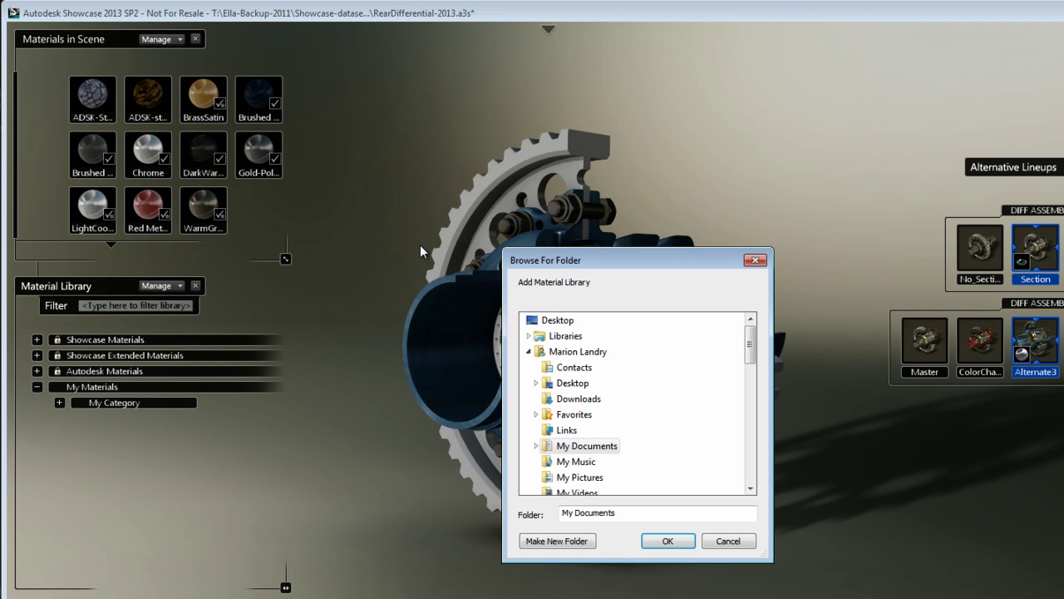
click(668, 541)
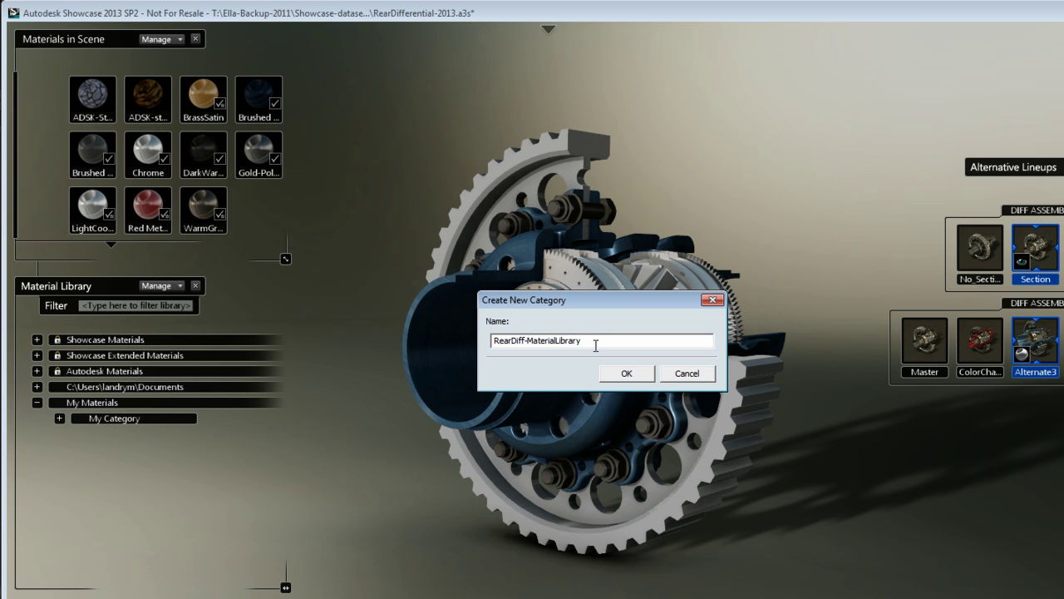
drag(599, 343, 419, 348)
click(636, 376)
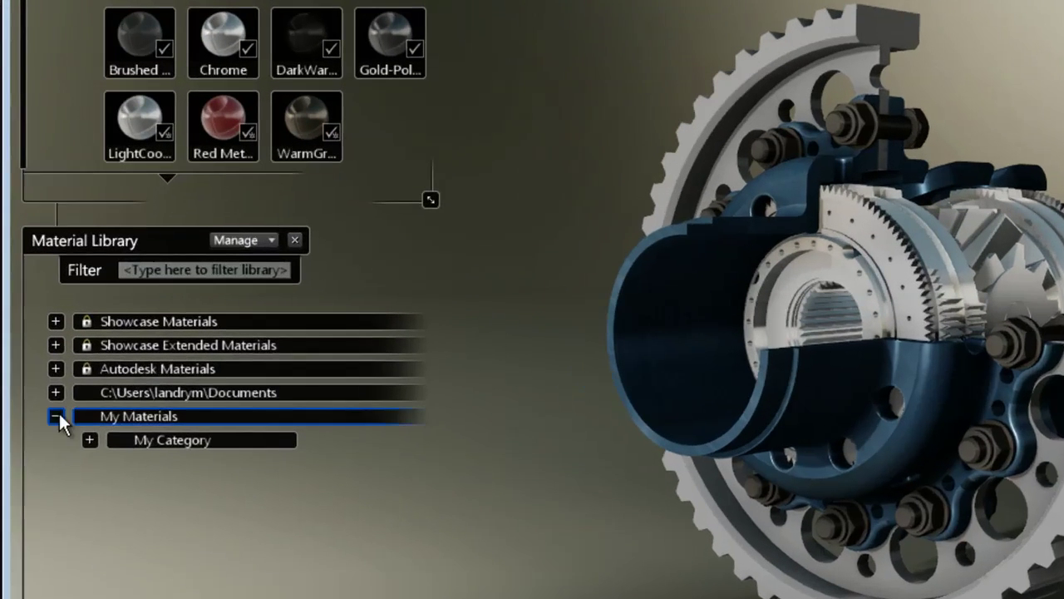
- Expand the new Documents library and its RearDiff-MaterialLibrary category to view the saved materials
click(37, 387)
click(129, 417)
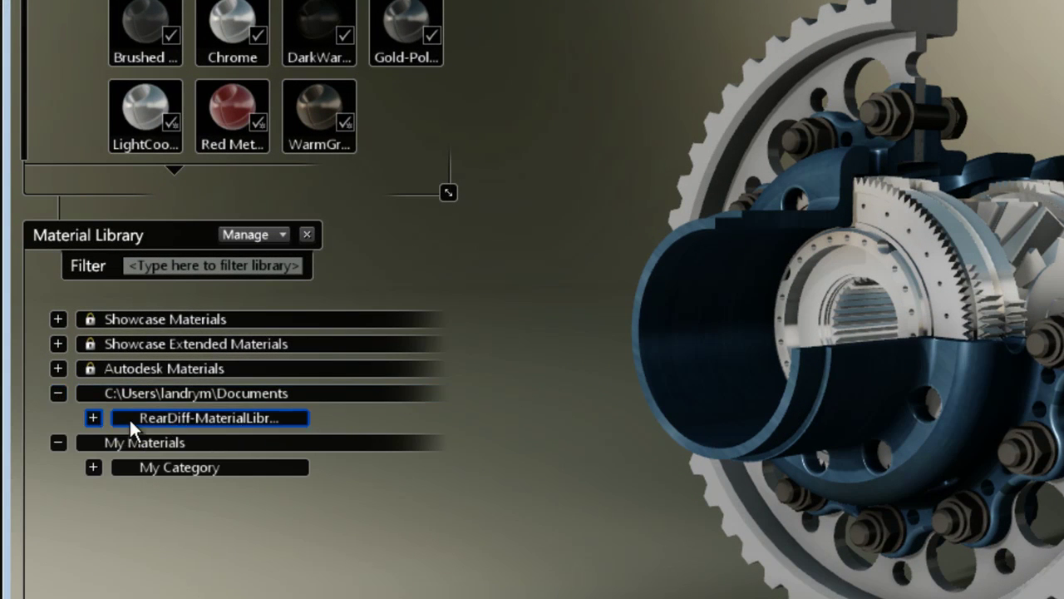
click(93, 417)
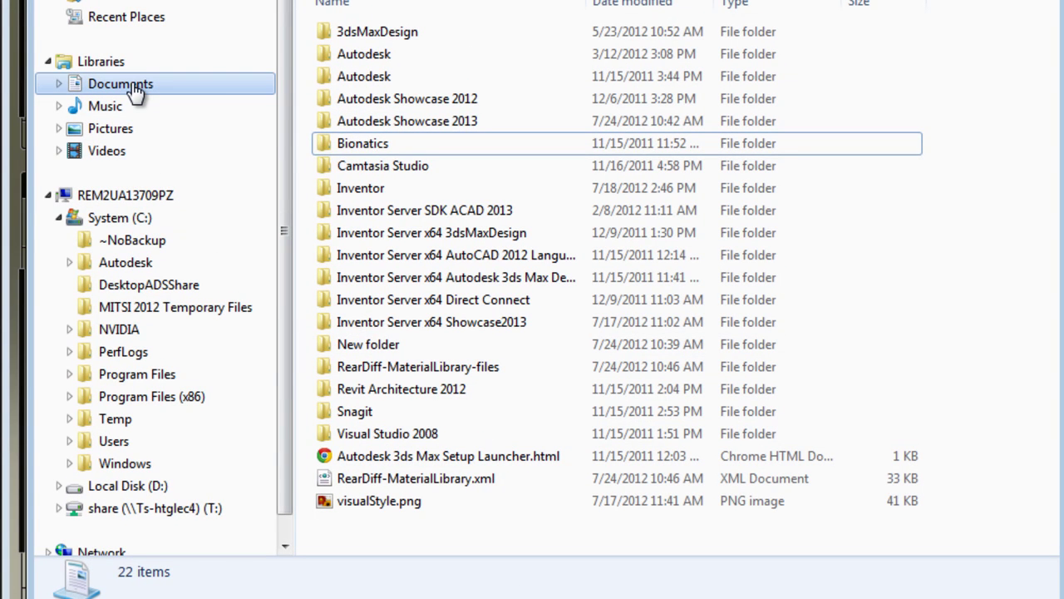
- Switch to Windows Explorer and copy the RearDiff-MaterialLibrary-files folder and RearDiff-MaterialLibrary.xml from the Documents library
click(133, 87)
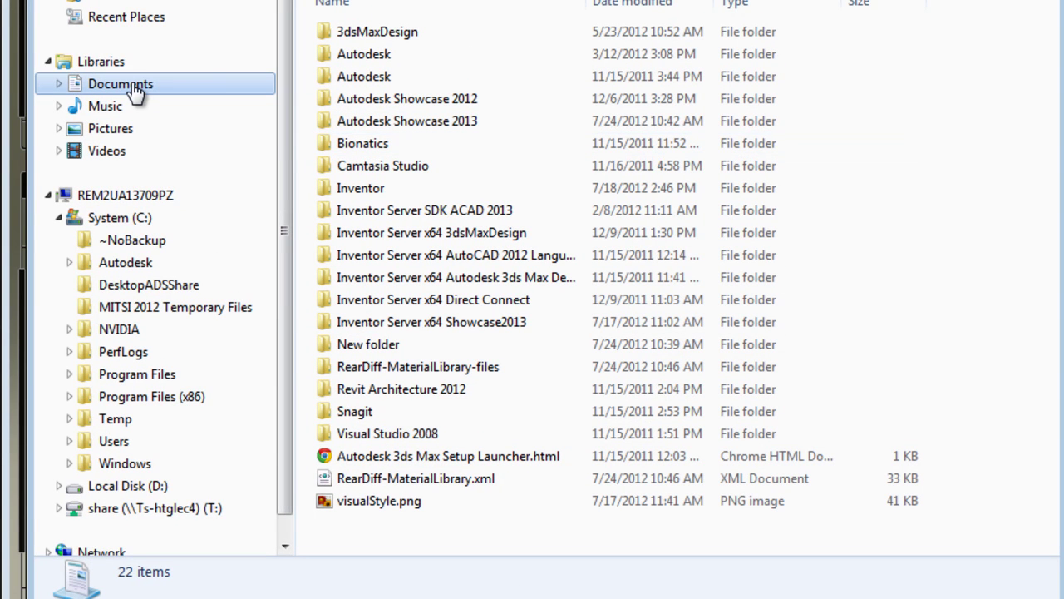
click(437, 489)
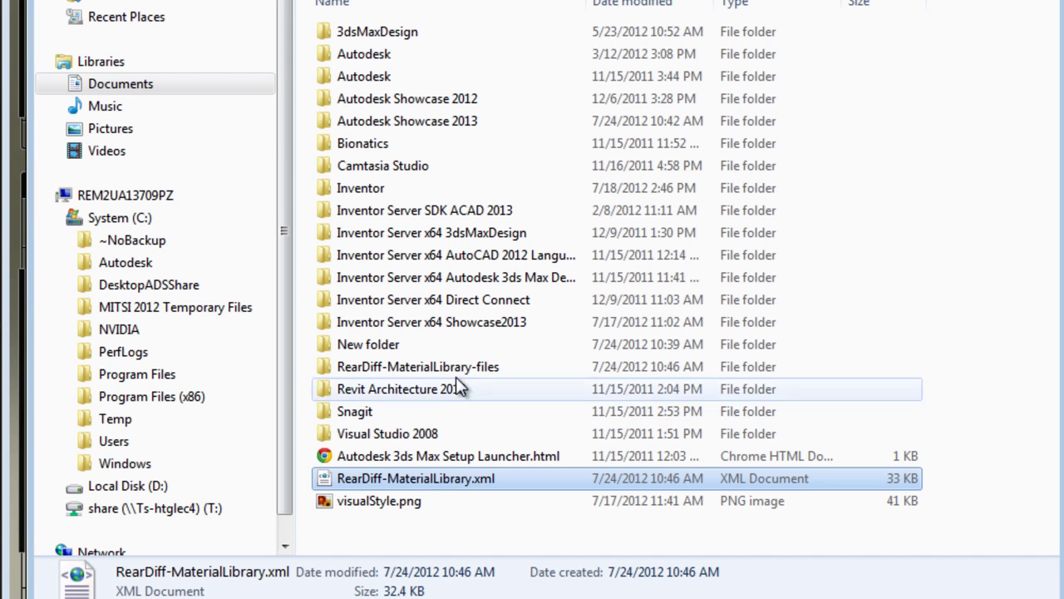
click(499, 366)
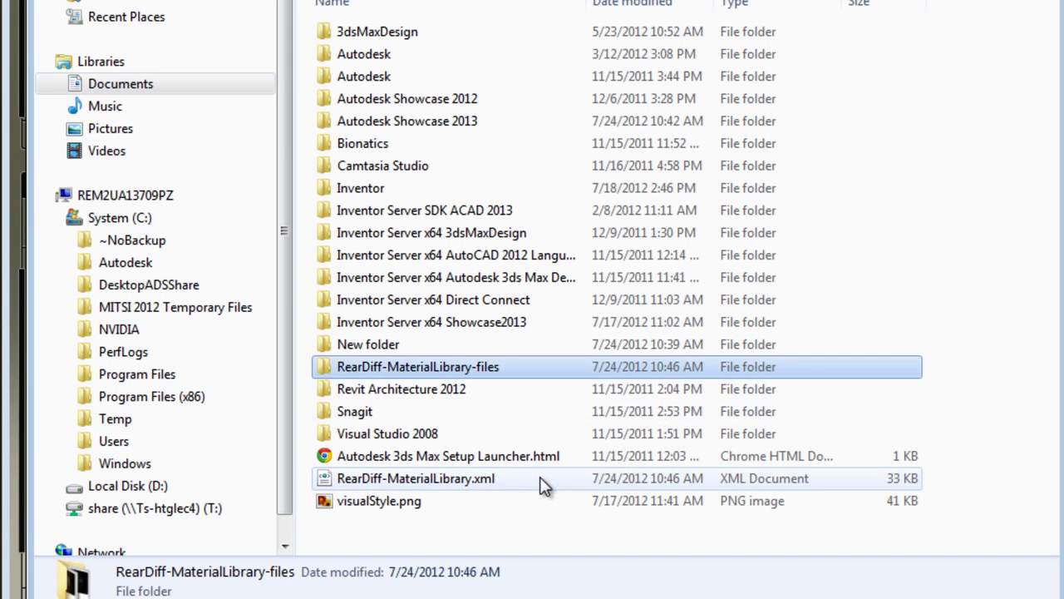
ctrl+click(479, 485)
right_click(478, 485)
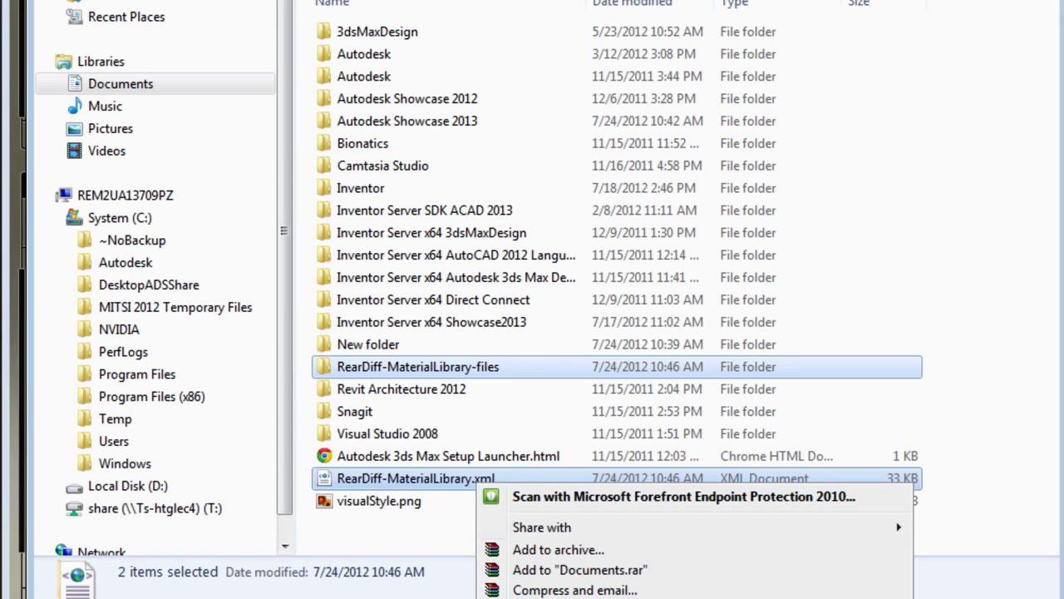
key(Escape)
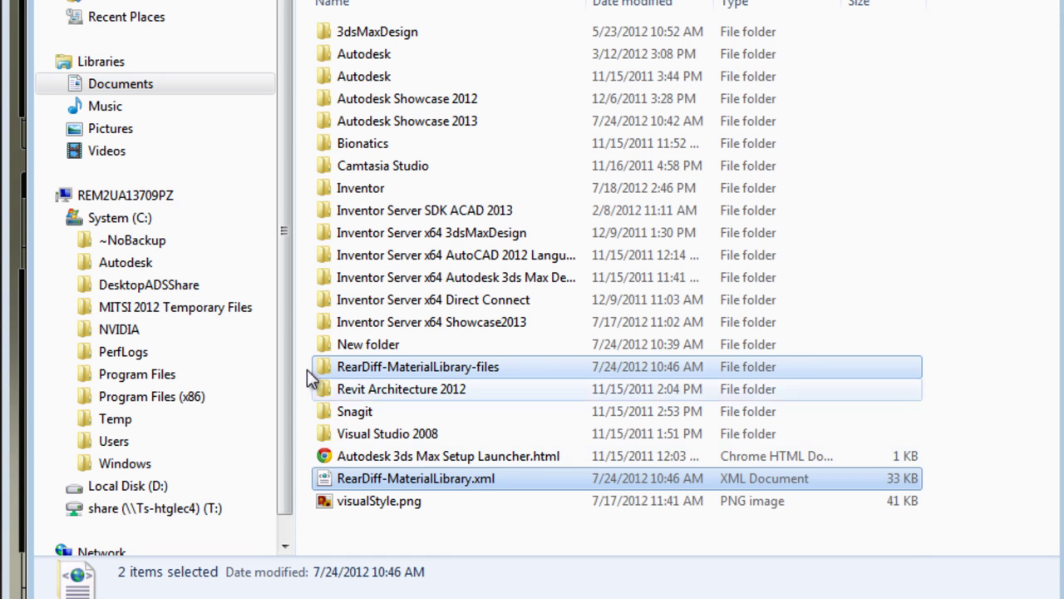
- Create a folder named ShowcaseMaterialsLibrary2013 on the shared T: drive
scroll(287, 363, down, 1)
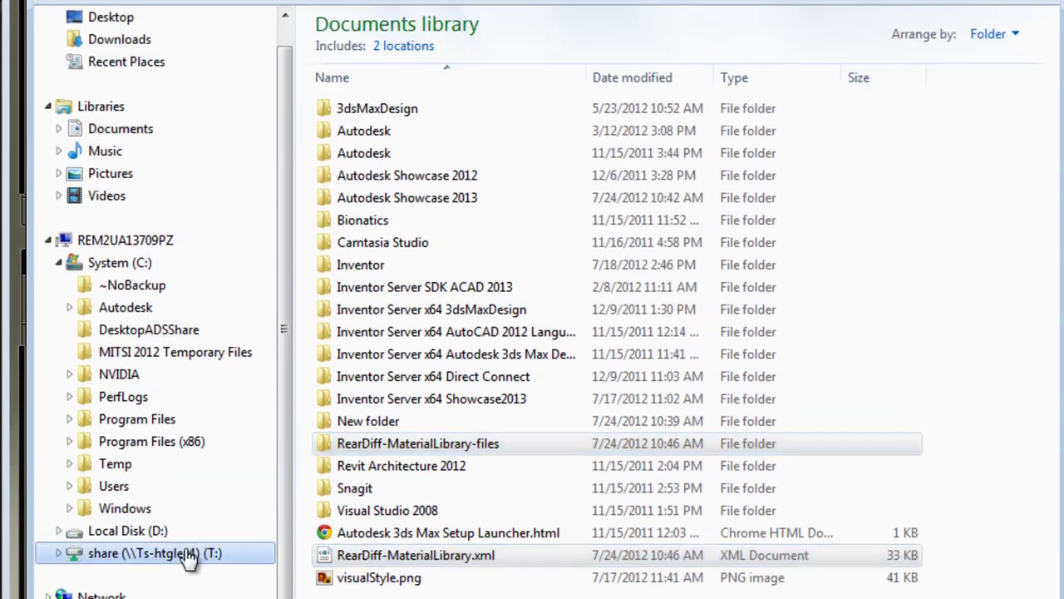
click(146, 476)
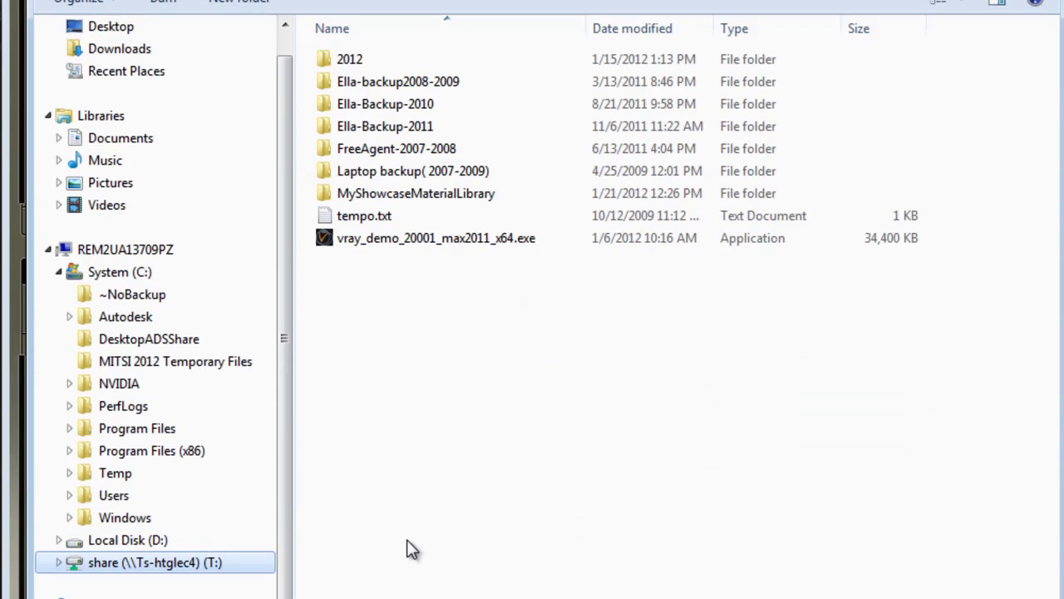
right_click(404, 360)
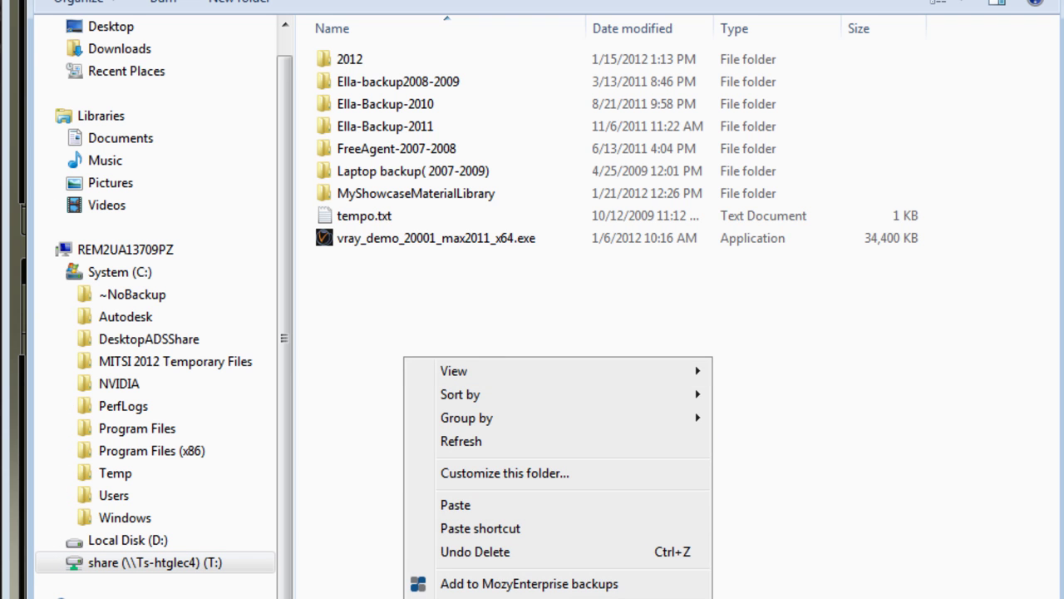
key(ctrl+shift+n)
text(Sho)
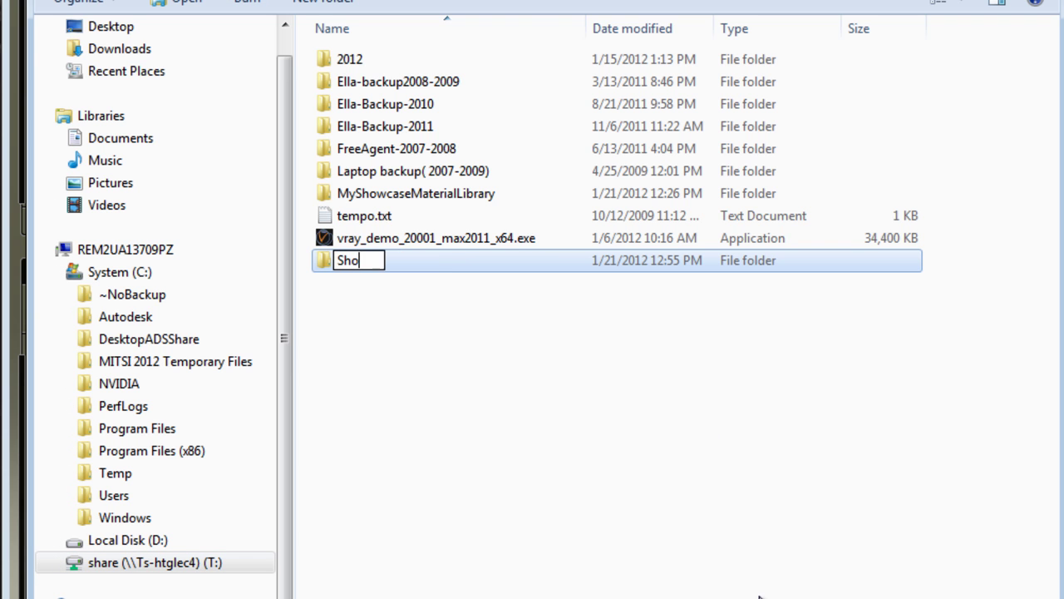
text(wcaseM)
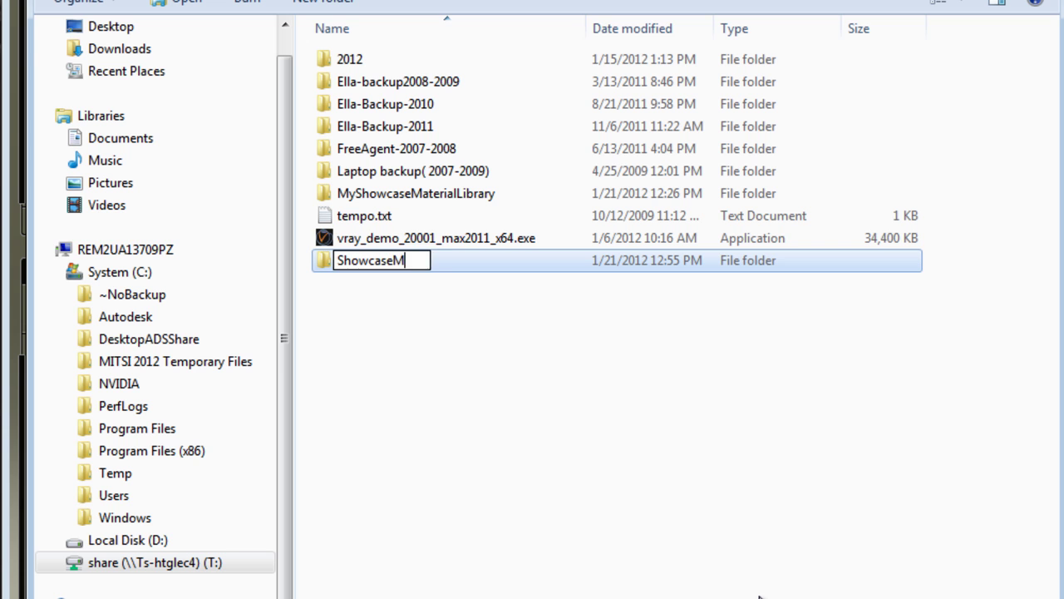
text(aterialsBi)
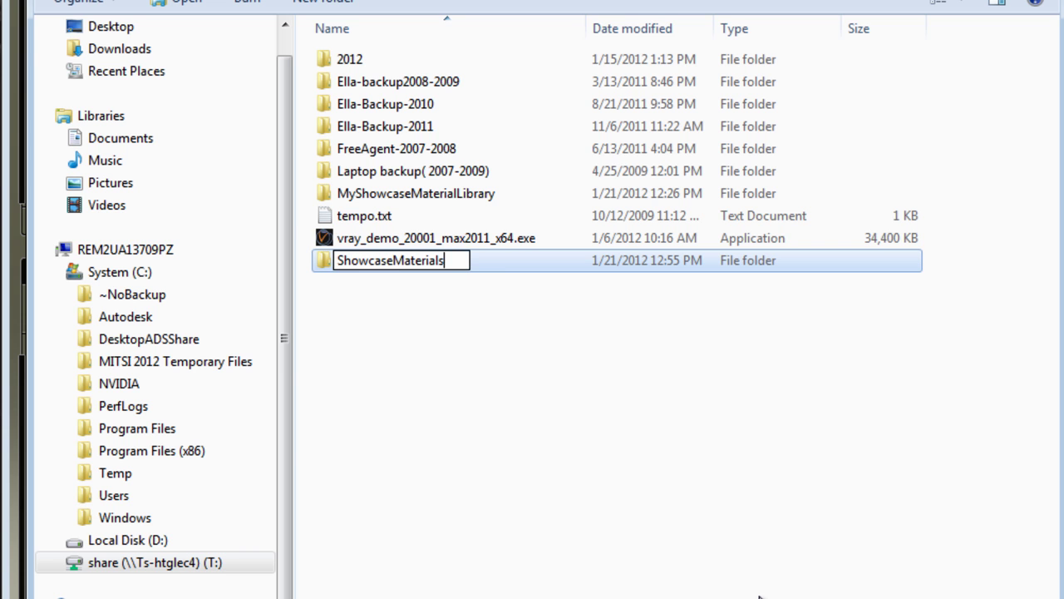
key(BackSpace)
key(BackSpace)
text(Bi)
key(BackSpace)
key(BackSpace)
text(Libr)
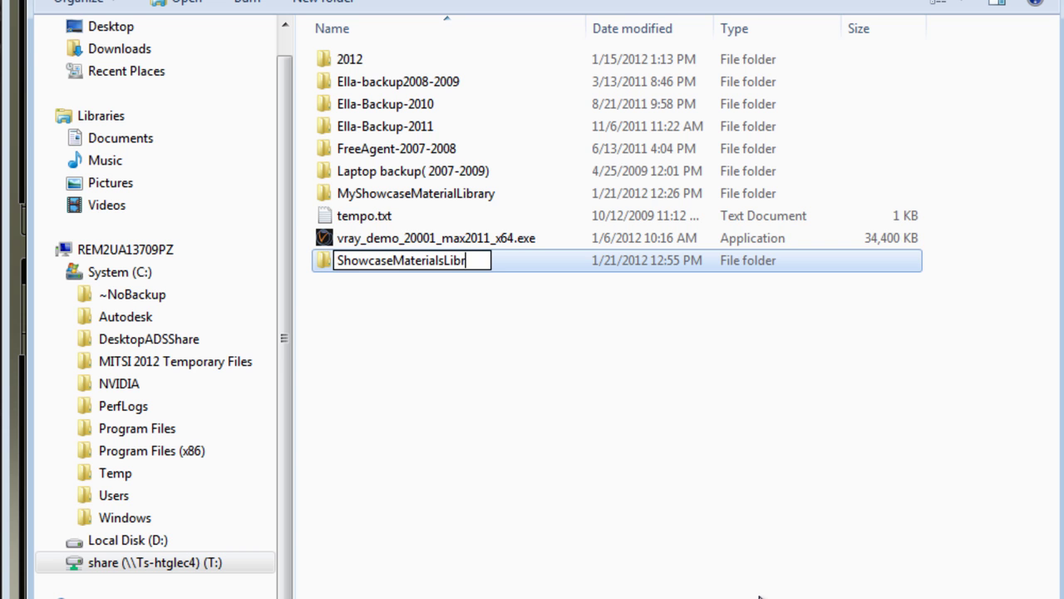
text(ary20)
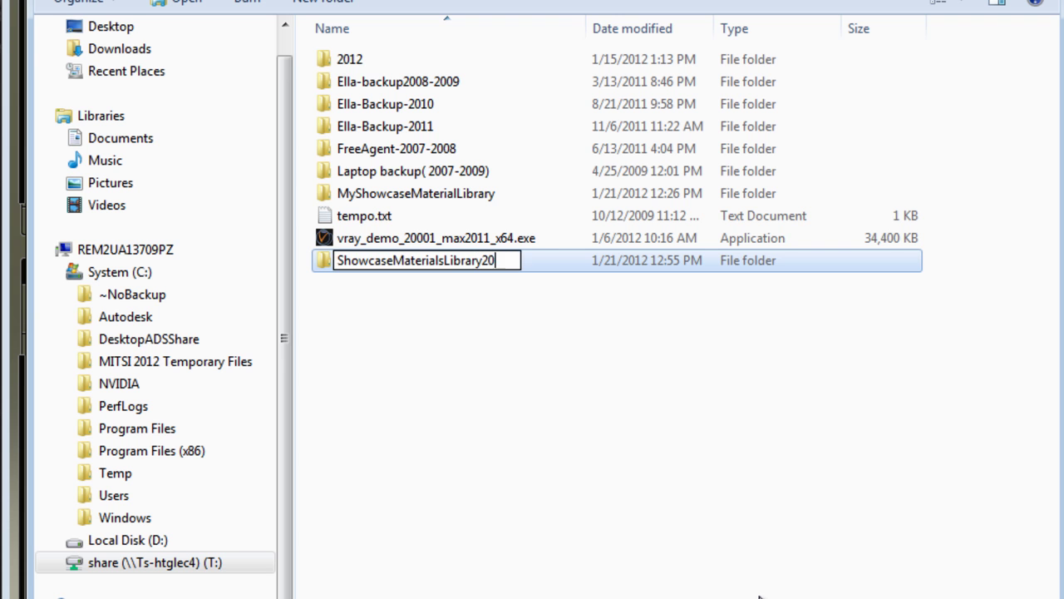
text(13)
key(Return)
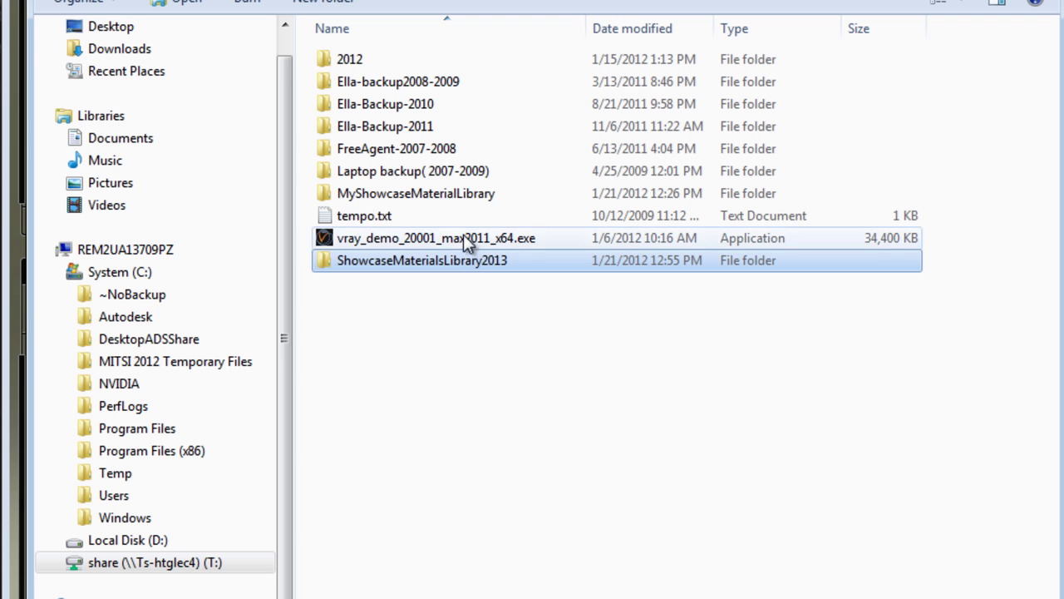
- Paste the copied material library folder and XML file into the ShowcaseMaterialsLibrary2013 folder
double_click(460, 258)
right_click(448, 275)
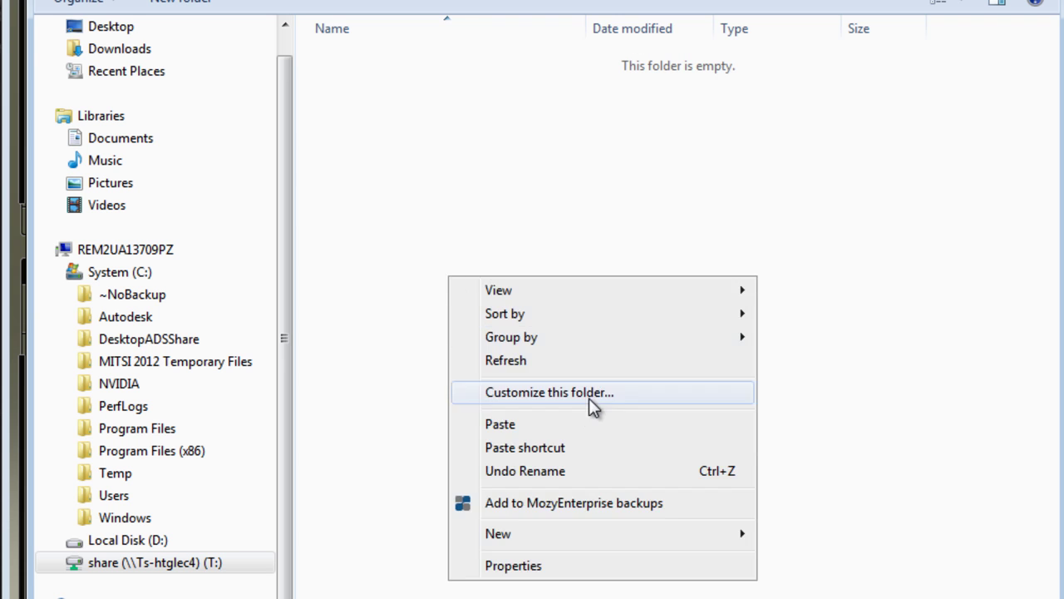
click(585, 426)
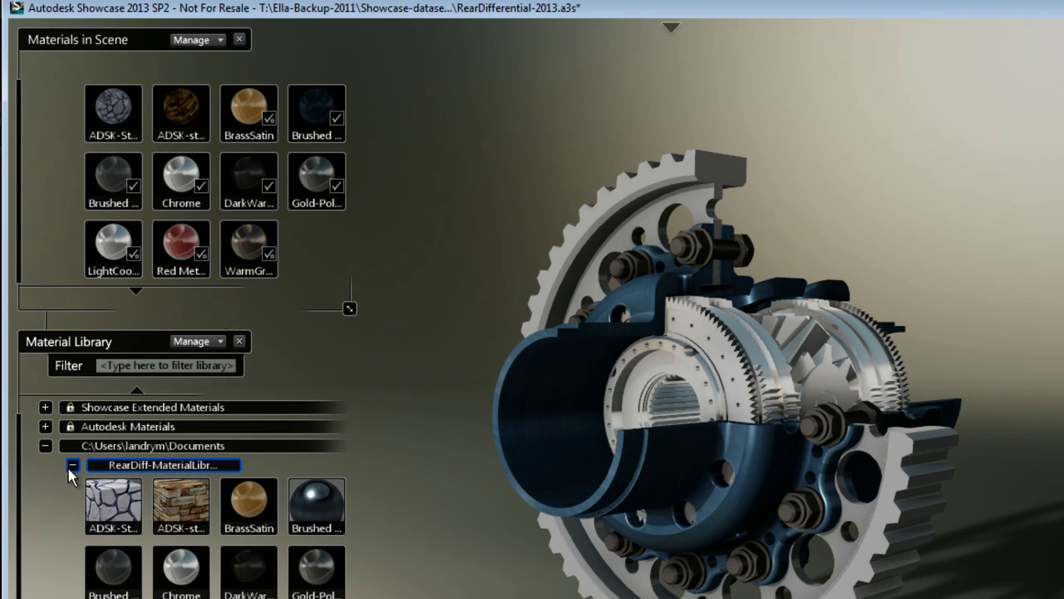
- Back in Showcase, collapse the Documents library, save the BrassSatin scene material to My Category in My Materials, and expand that category
click(73, 463)
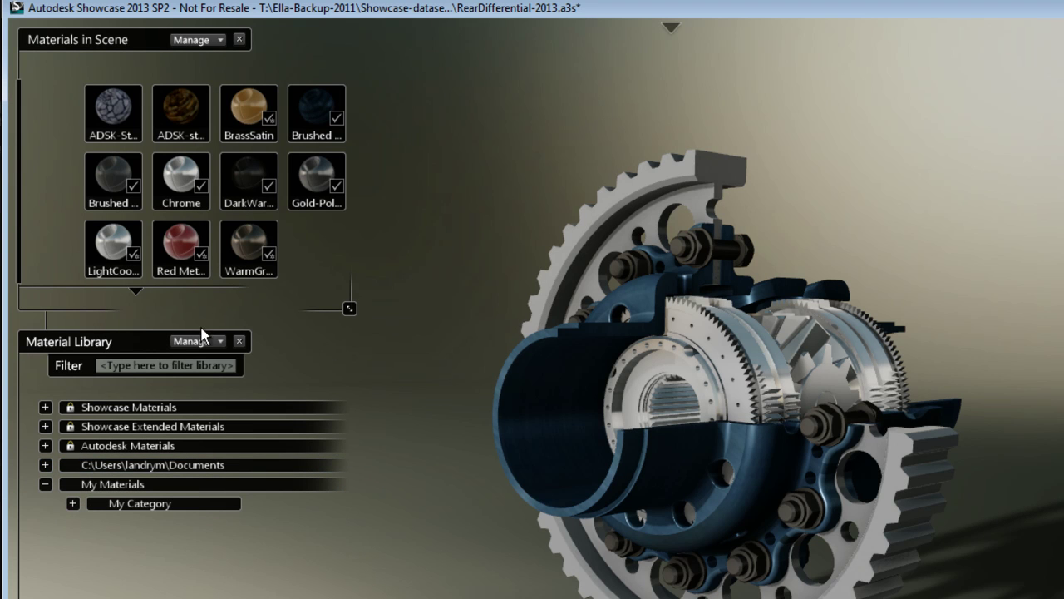
right_click(252, 107)
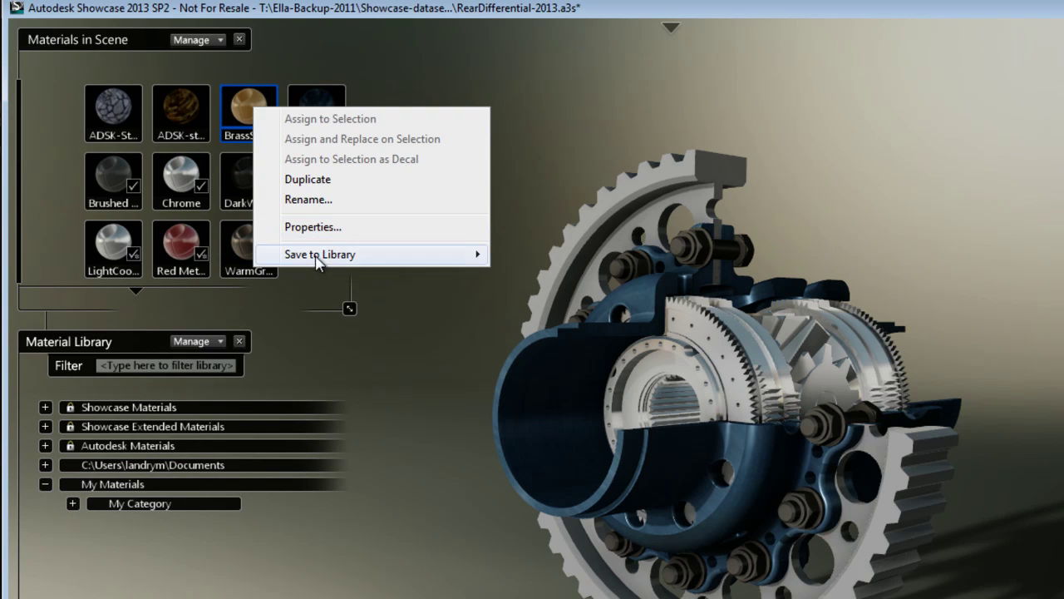
mouse_move(318, 260)
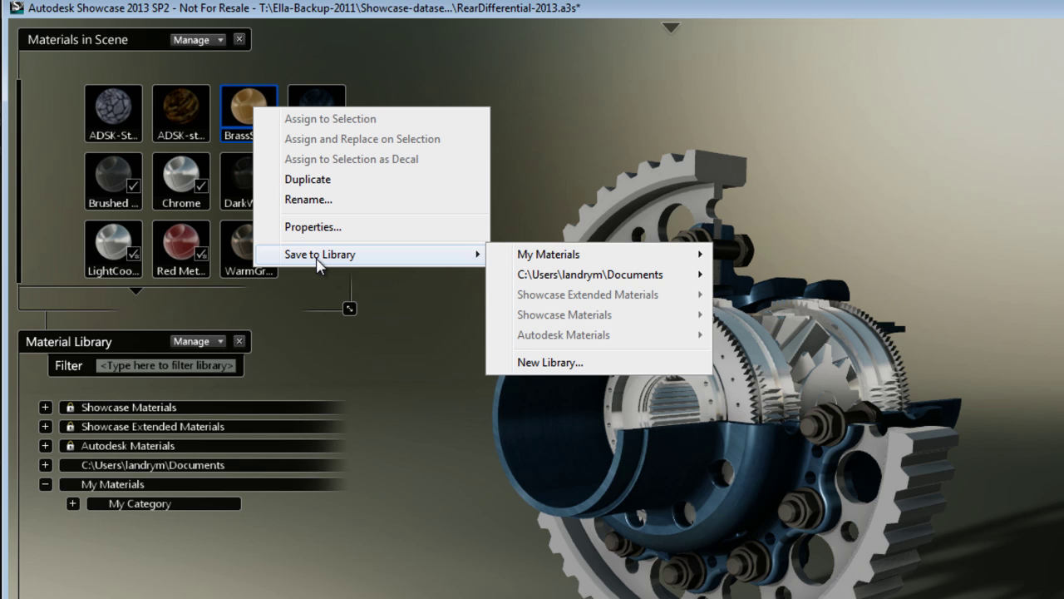
mouse_move(561, 287)
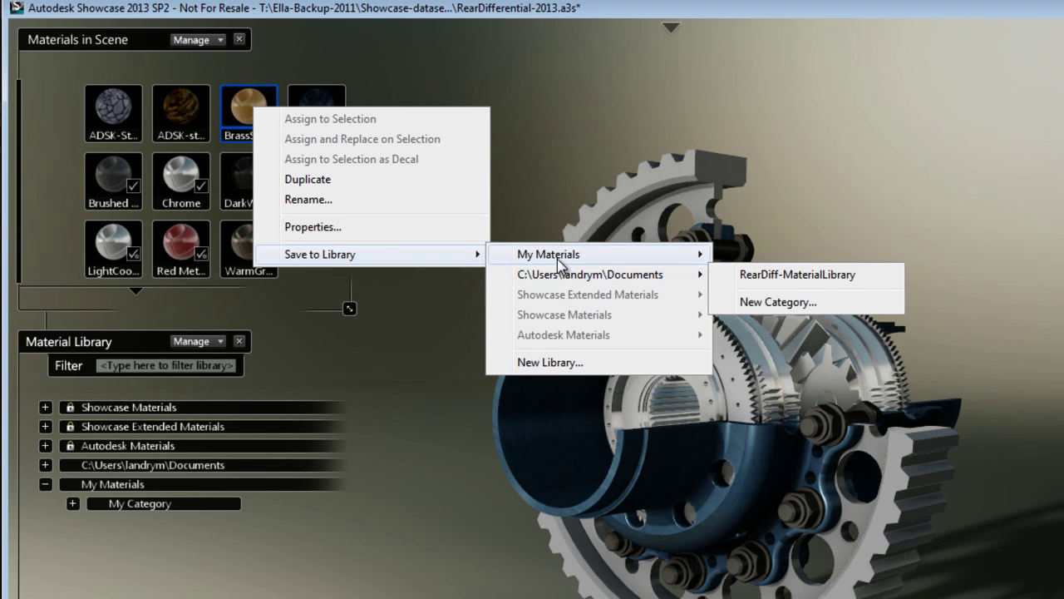
mouse_move(557, 263)
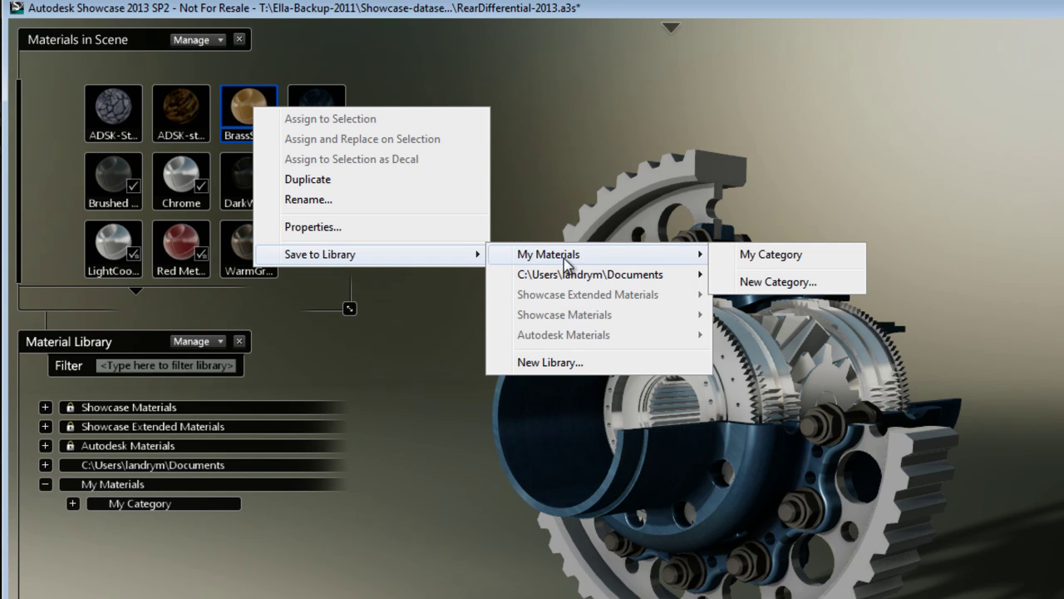
click(754, 256)
click(74, 503)
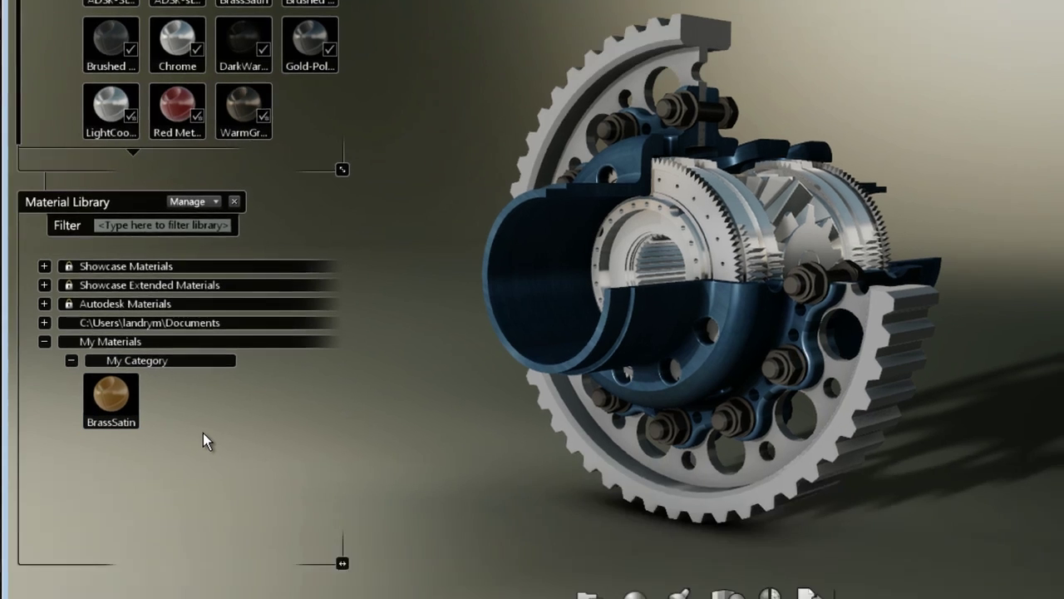
- Open the engine and exhaust scene and display its materials together with the Material Library
click(584, 546)
click(737, 465)
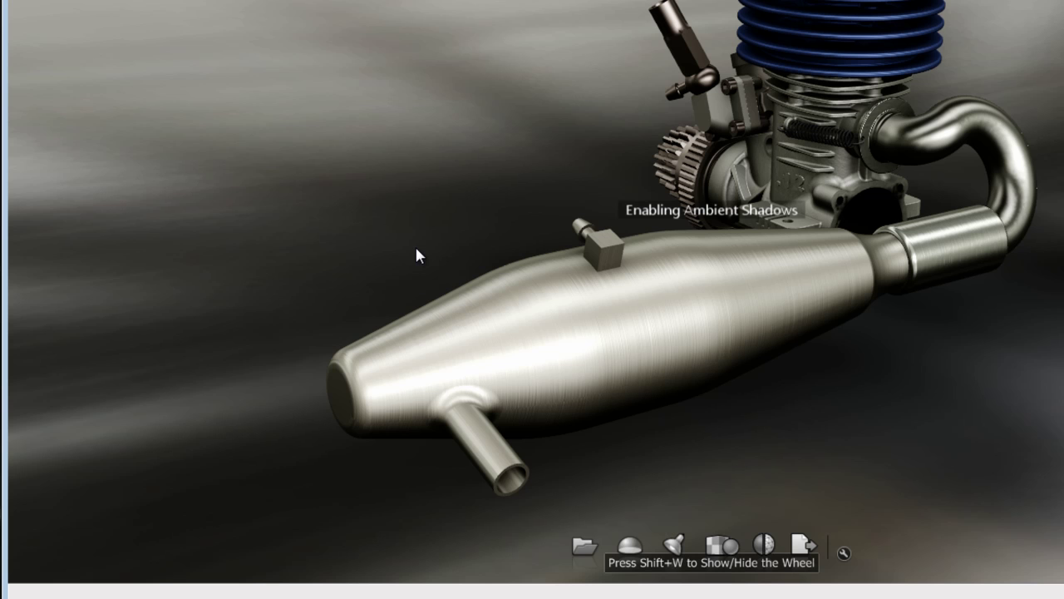
key(m)
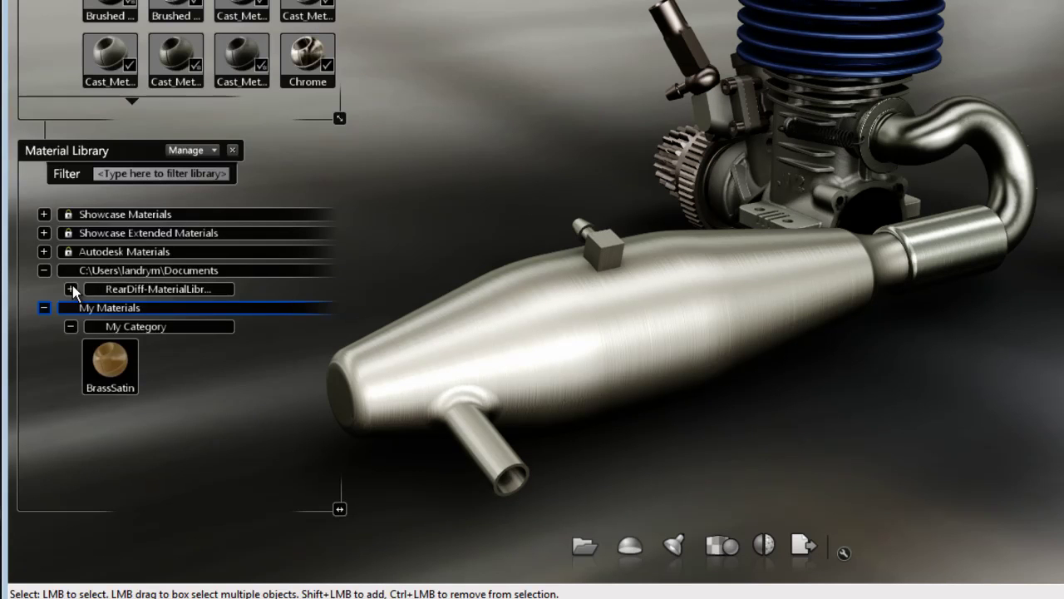
- Examine the saved materials in the RearDiff-MaterialLibrary category from the new scene and collapse the category
click(72, 287)
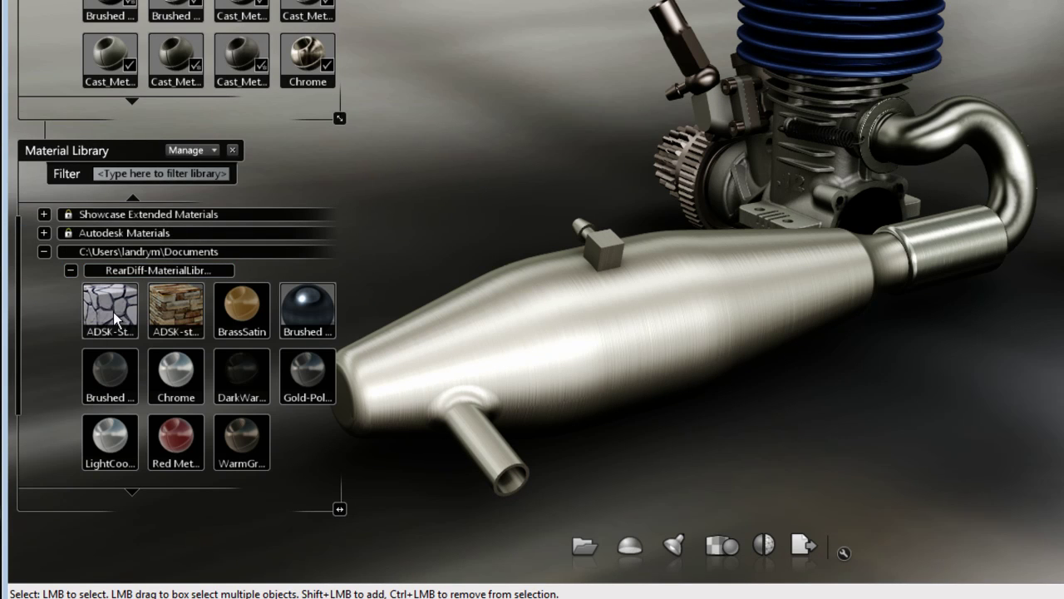
click(176, 307)
click(86, 272)
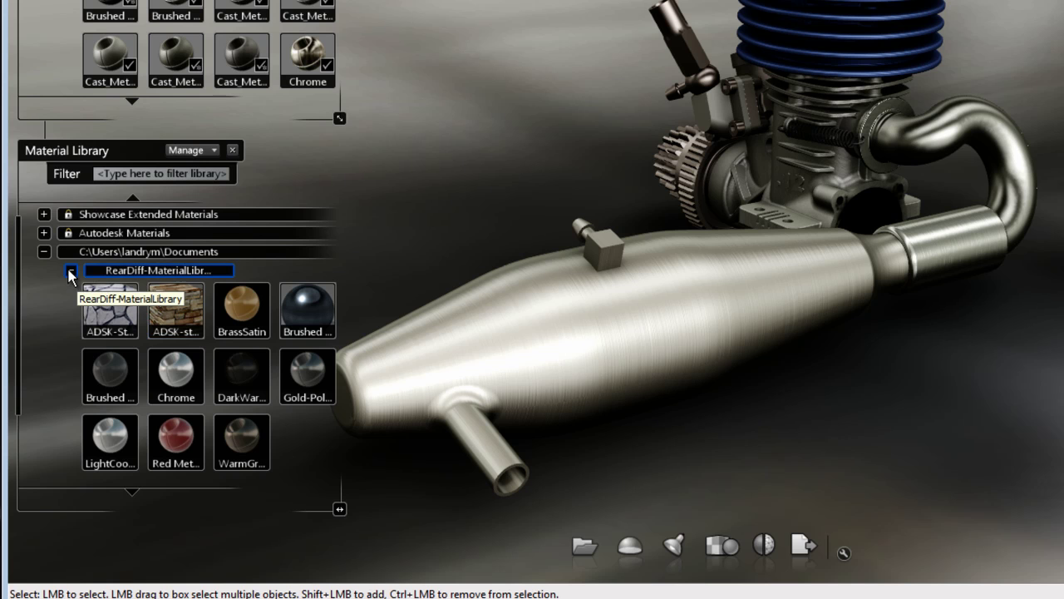
click(71, 272)
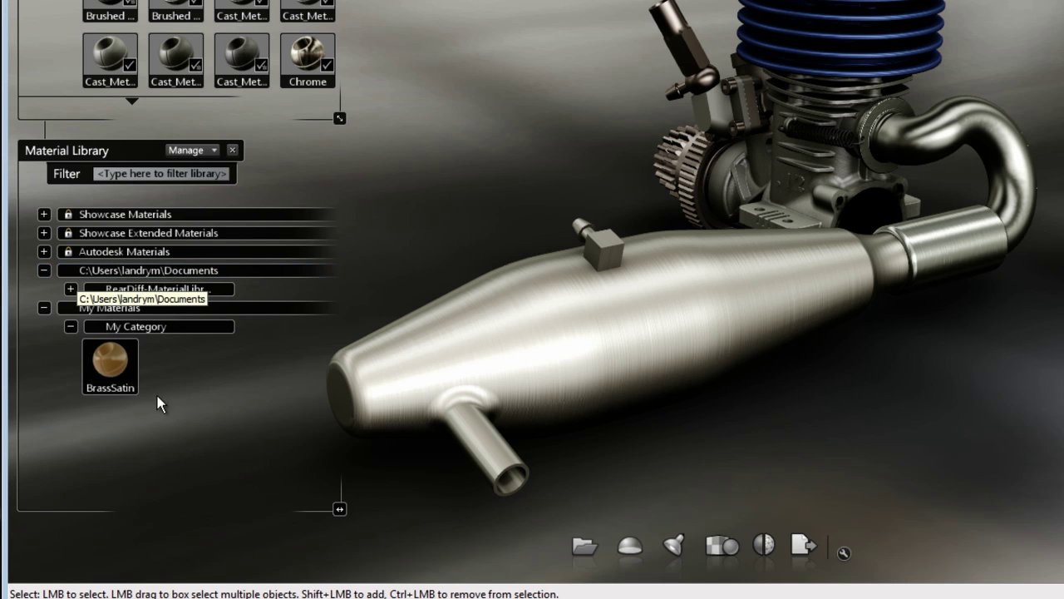
- Check the Documents library's options, save the Brushed Metal (12) scene material to My Category in My Materials, and expand the RearDiff-MaterialLibrary category
right_click(252, 273)
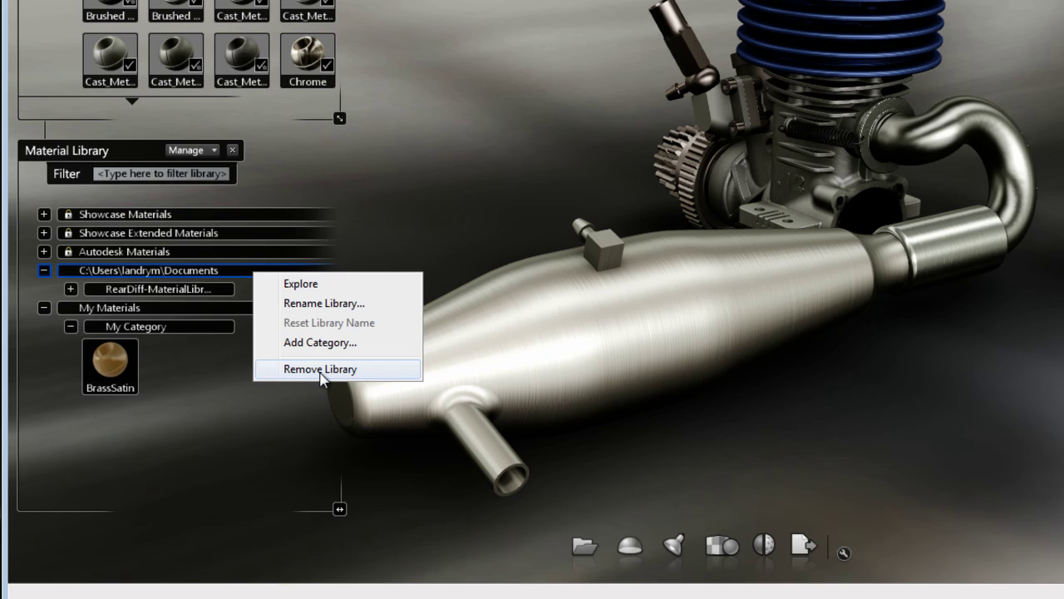
click(269, 449)
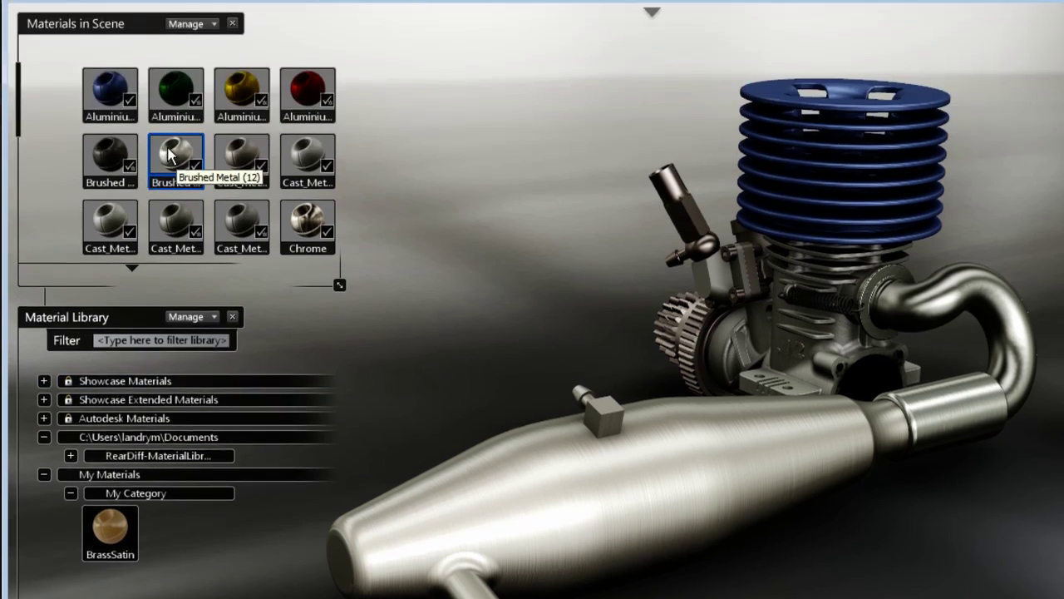
right_click(187, 148)
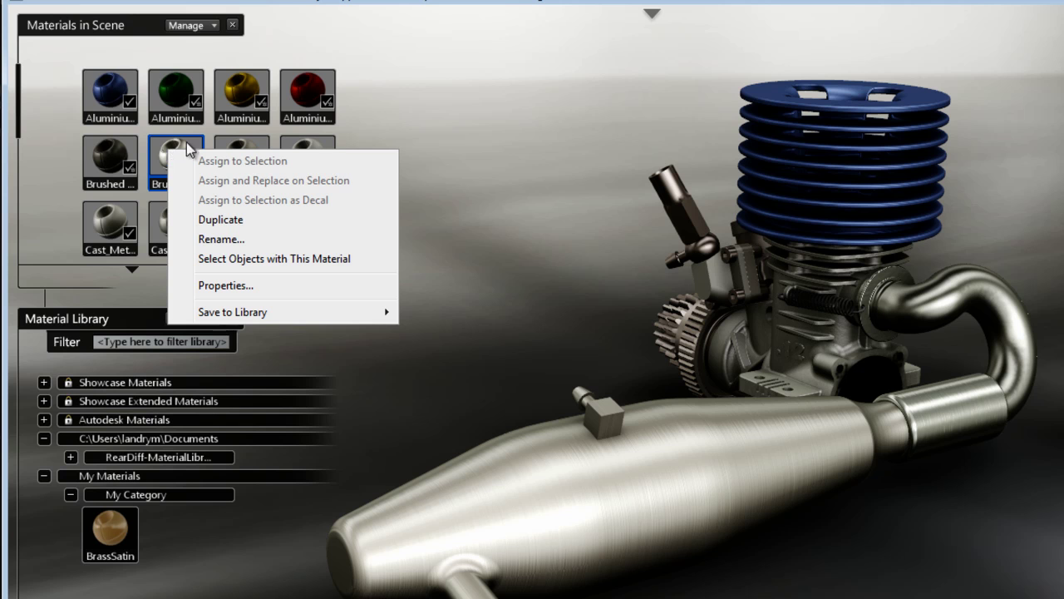
mouse_move(231, 316)
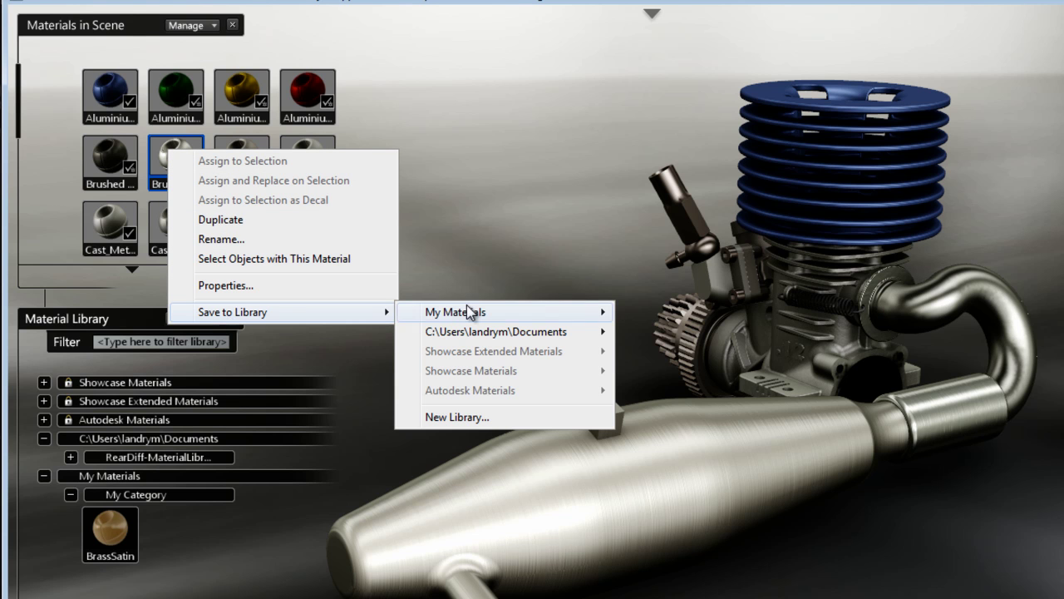
mouse_move(471, 312)
click(655, 310)
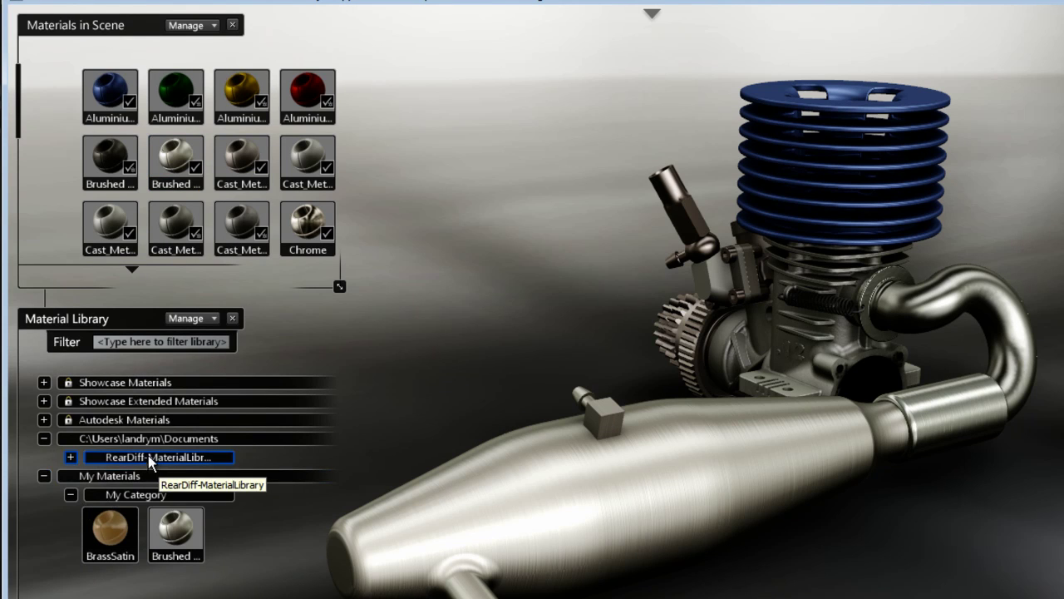
click(70, 456)
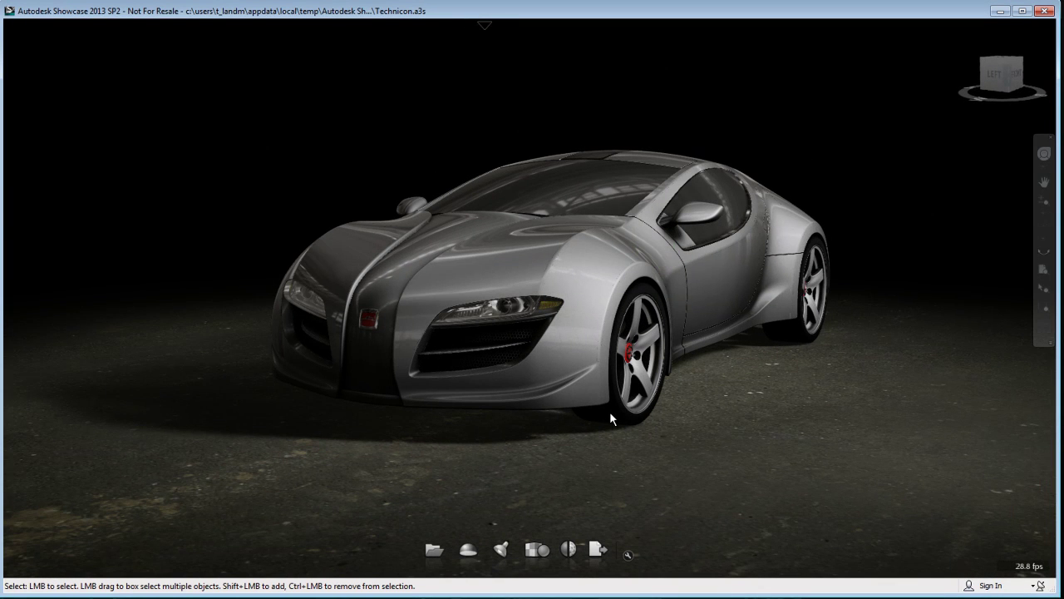
- Display the Technicon car scene's materials with the Material Library, and expand My Materials and its My Category
key(m)
click(31, 404)
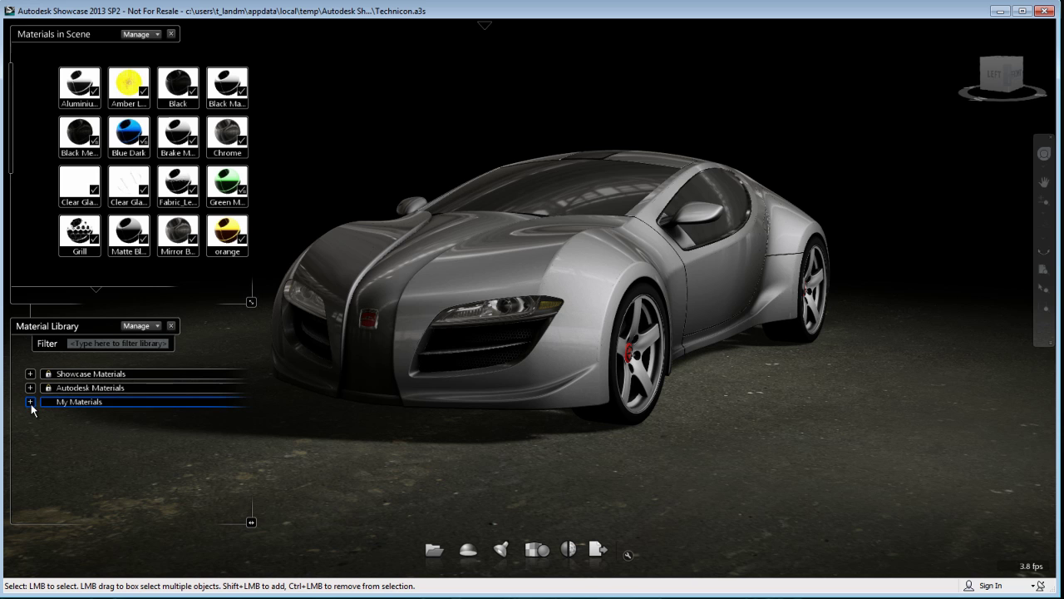
click(30, 403)
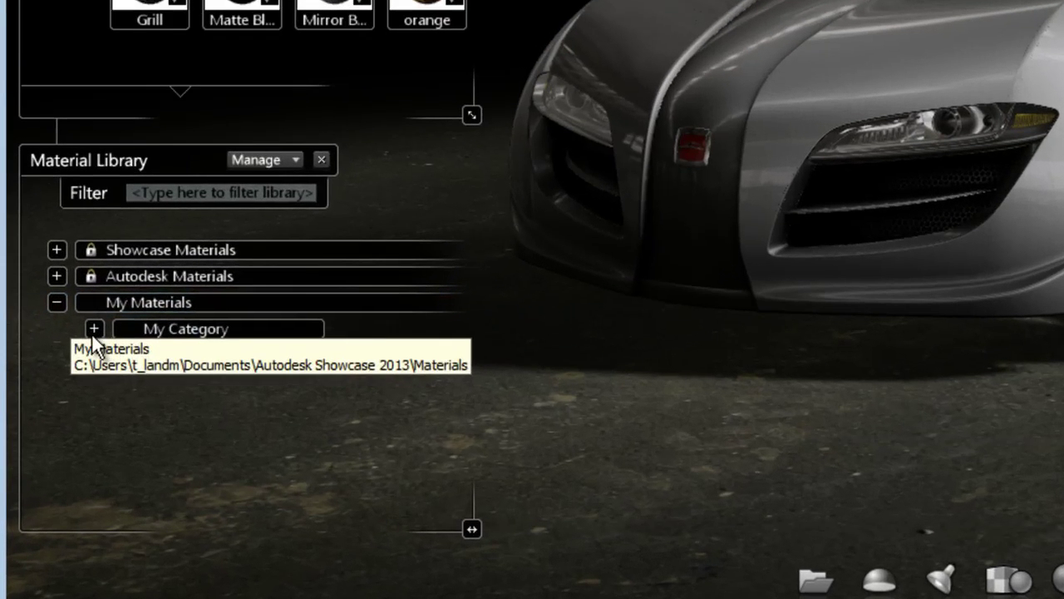
double_click(94, 329)
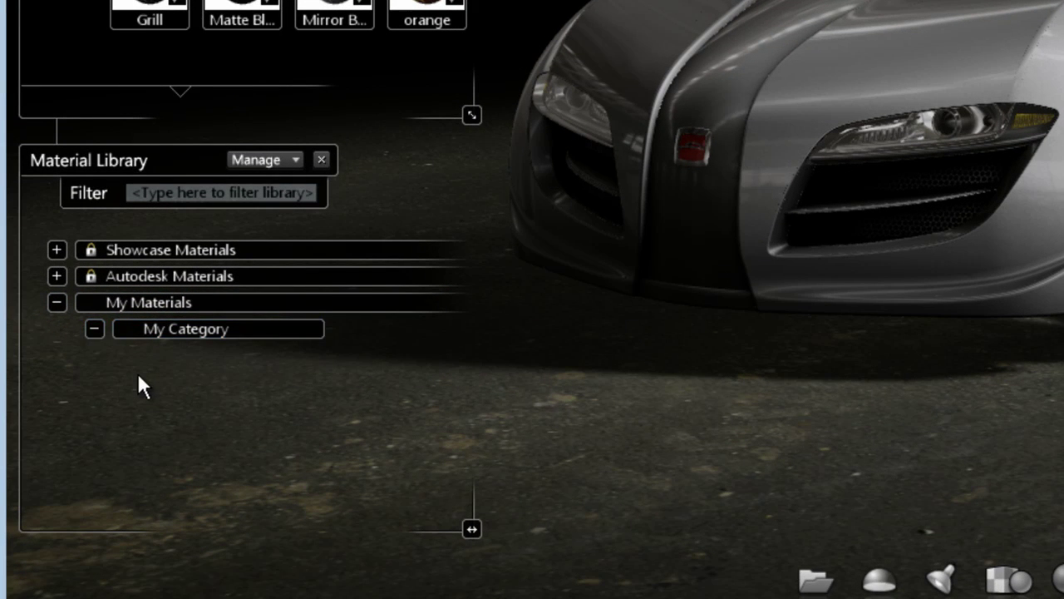
- Add the ShowcaseMaterialsLibrary2013 folder from the shared T: drive as a material library
click(297, 157)
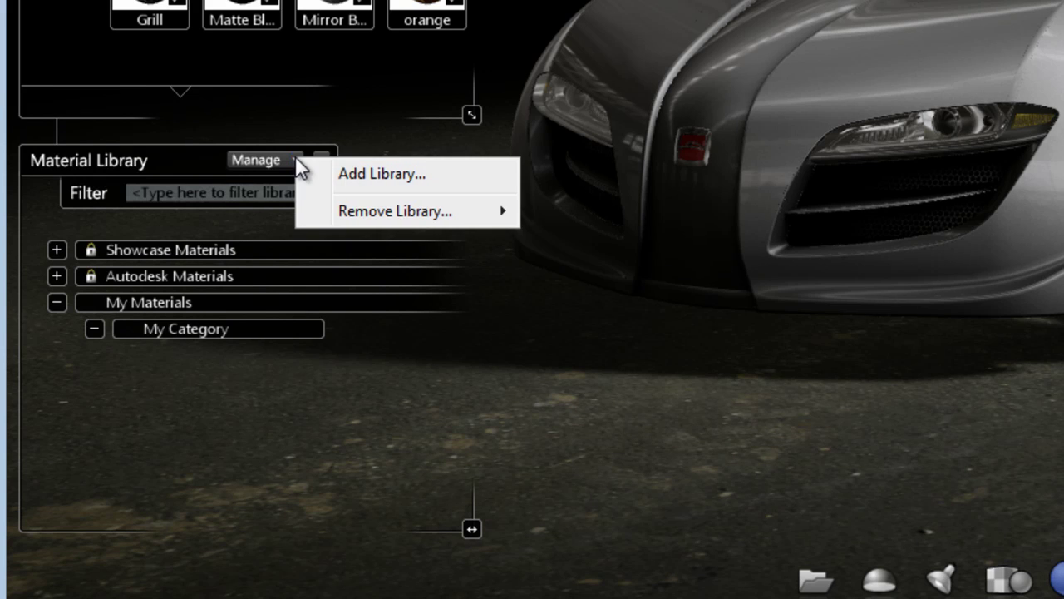
click(349, 174)
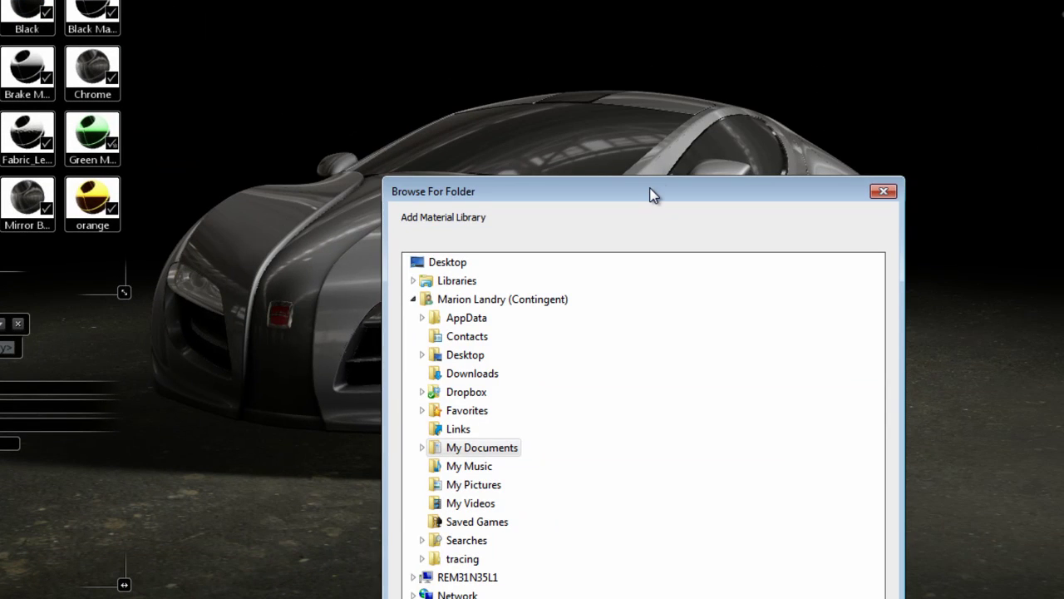
drag(653, 194, 519, 0)
click(279, 75)
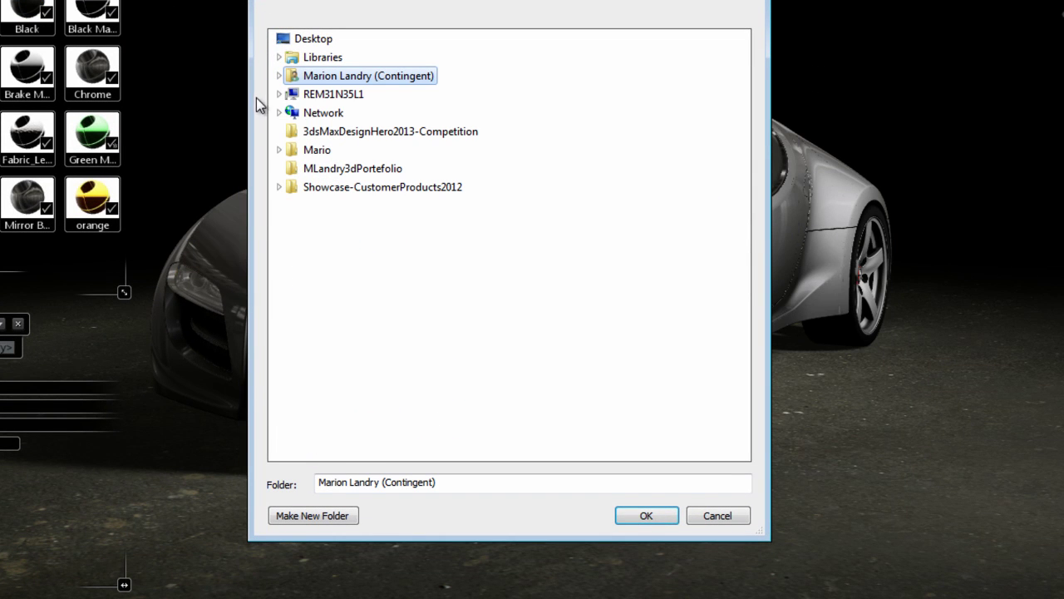
click(279, 94)
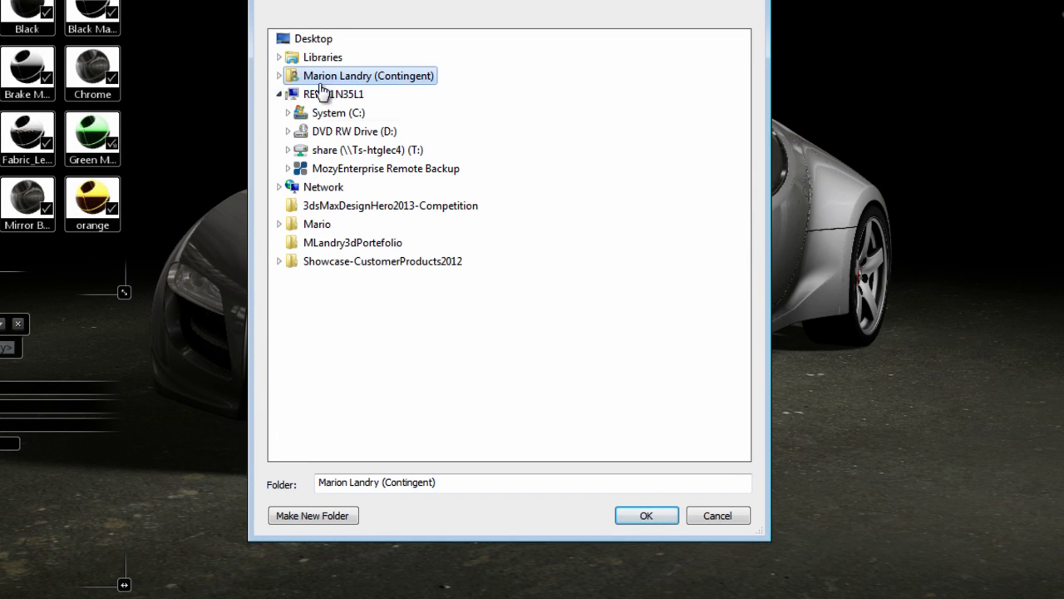
click(336, 153)
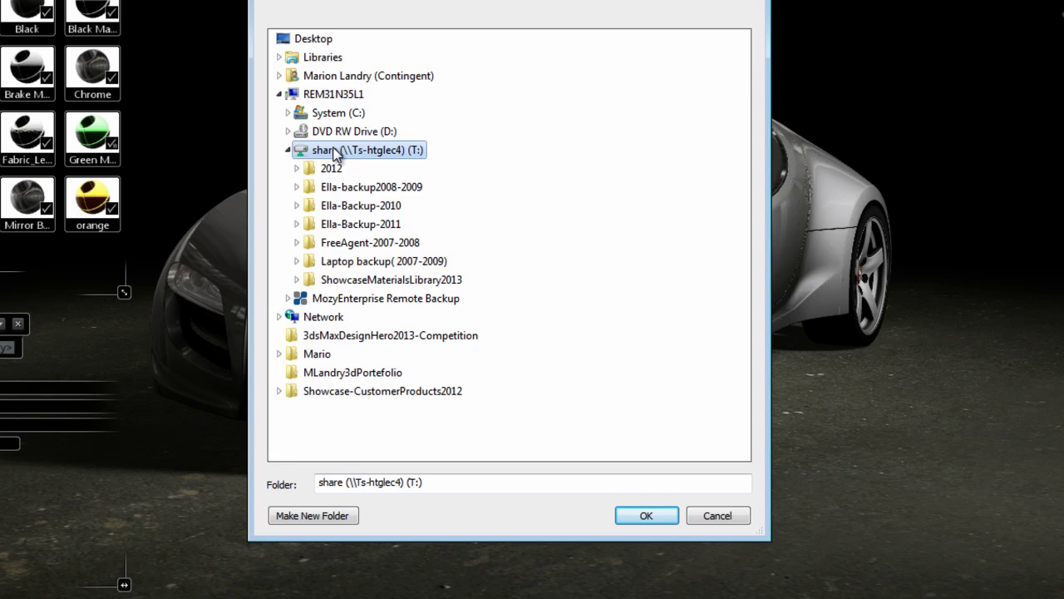
double_click(369, 283)
click(665, 513)
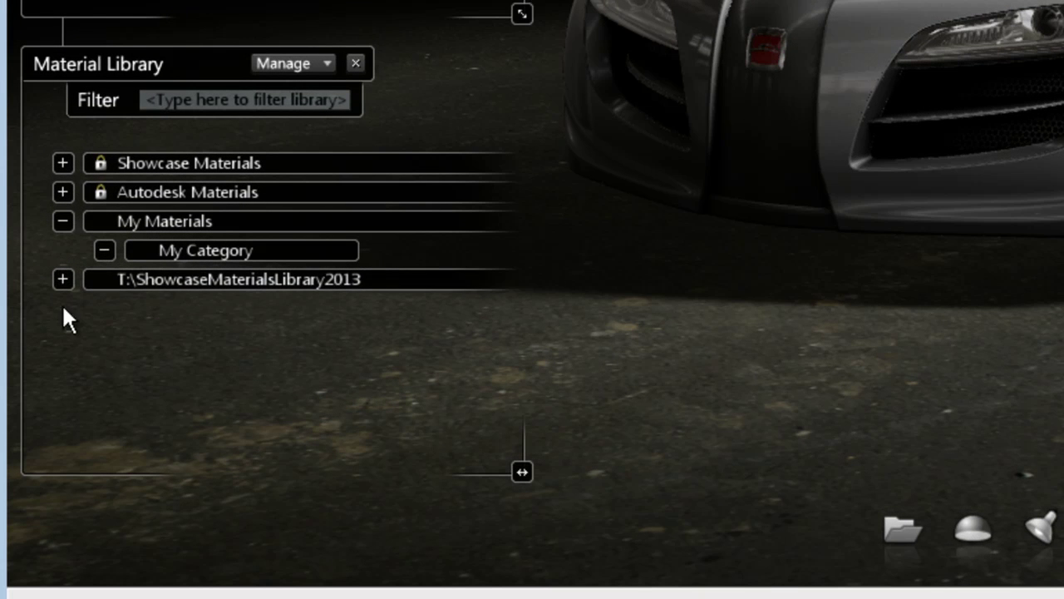
- Expand the T:\ShowcaseMaterialsLibrary2013 library and its RearDiff-MaterialLibrary category to show the shared materials
click(62, 280)
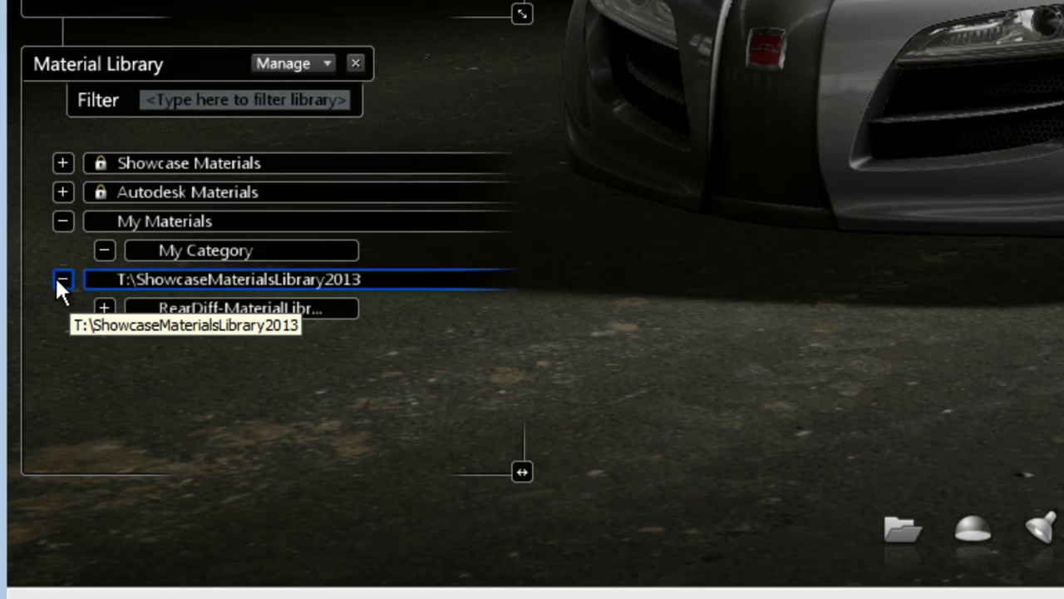
click(253, 314)
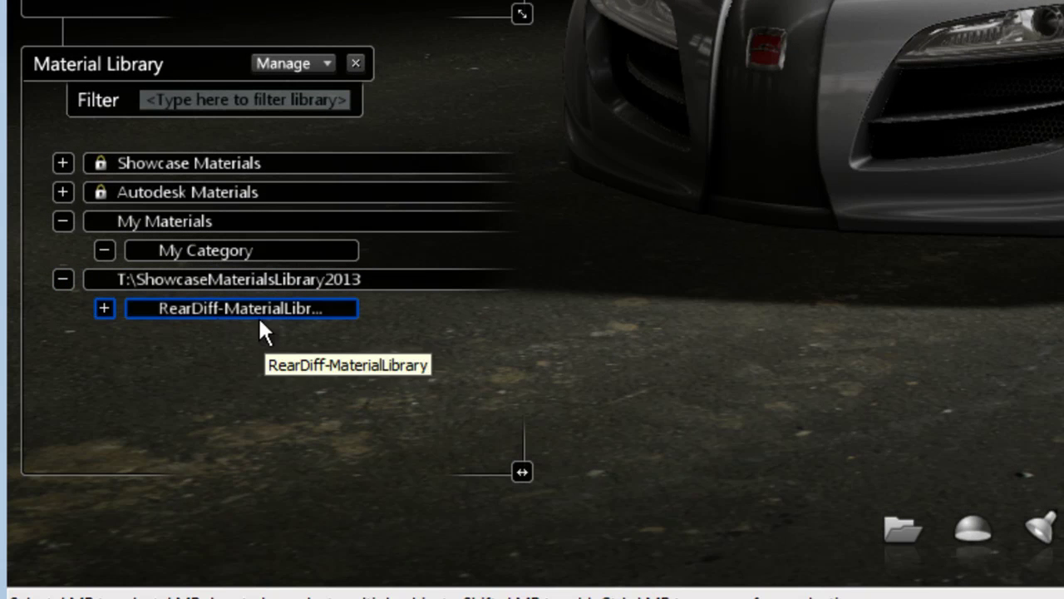
click(103, 308)
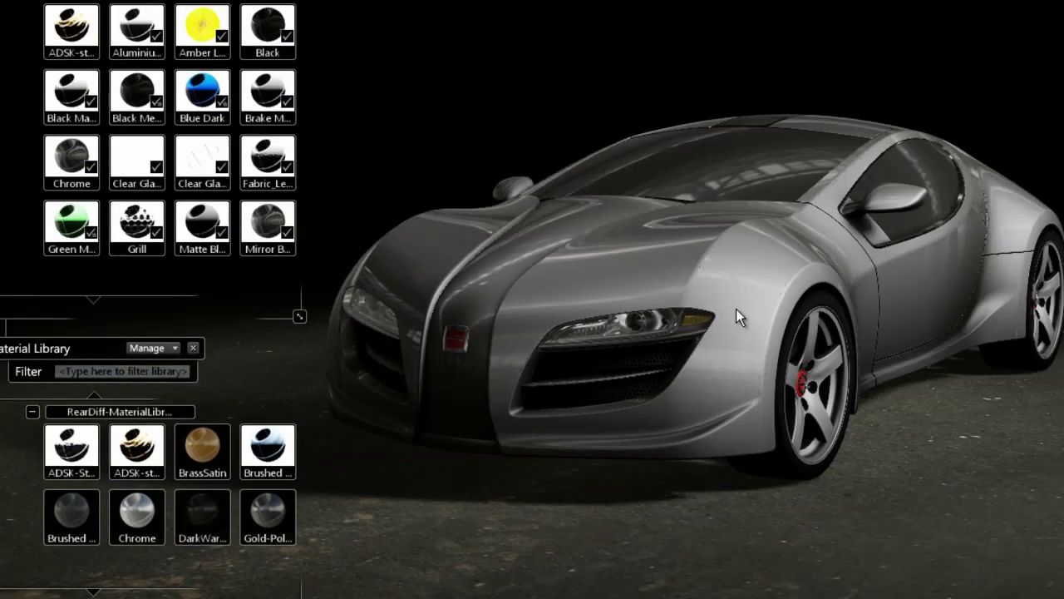
- Try BrassSatin, both Brushed materials and Chrome from the shared library on the car's front body panel, ending with the DarkWar... material
mouse_move(736, 309)
mouse_down()
mouse_move(565, 441)
mouse_move(739, 355)
mouse_up()
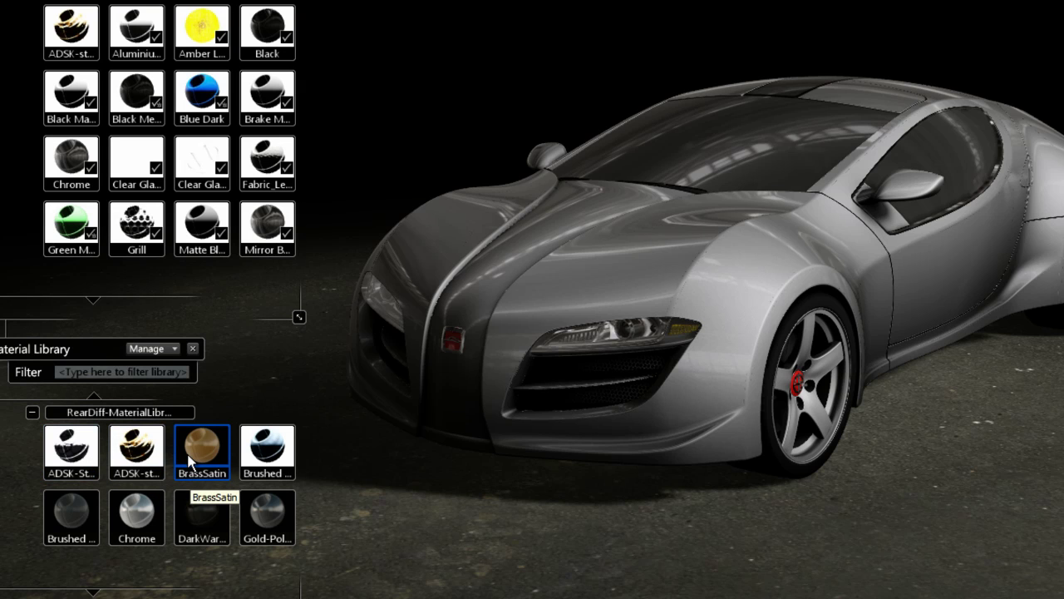
click(713, 293)
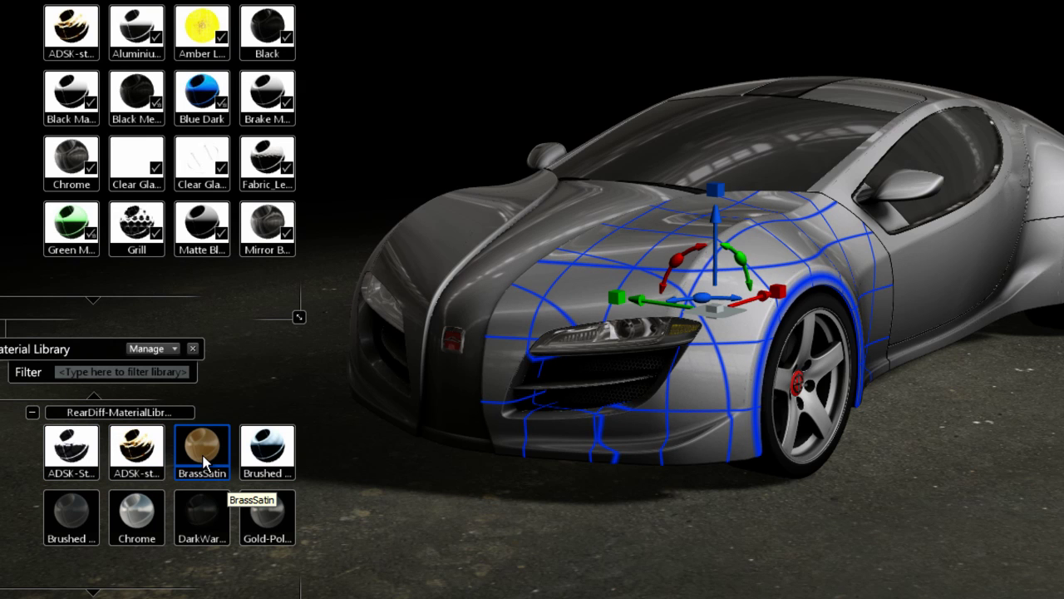
click(204, 462)
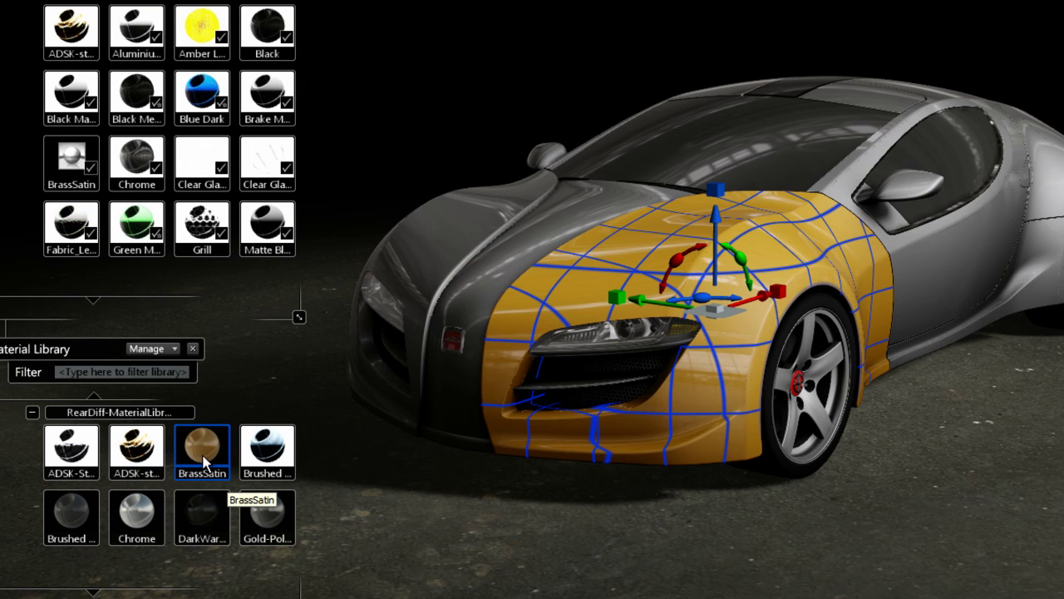
click(270, 455)
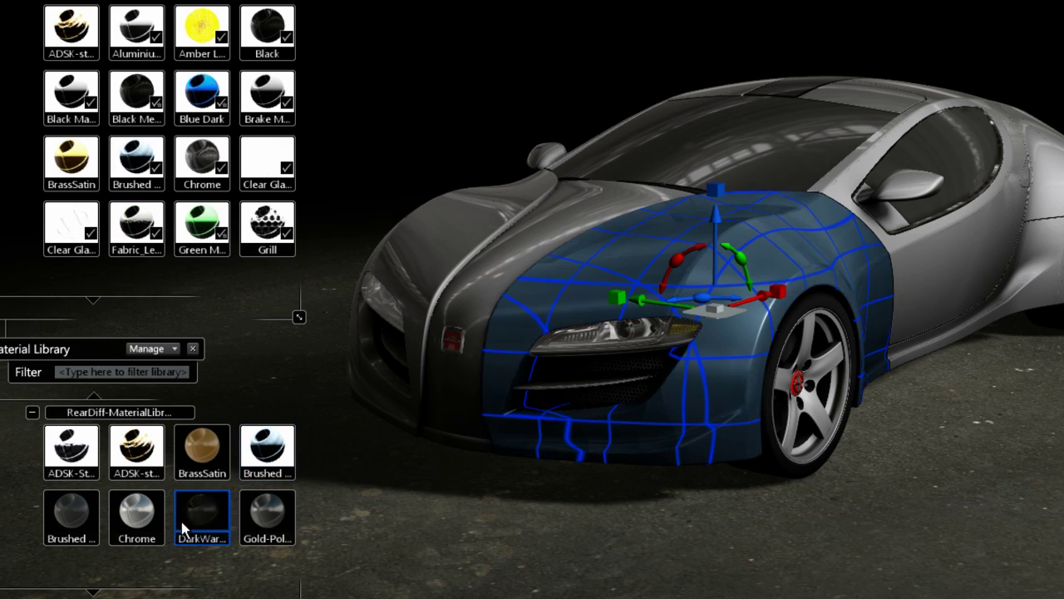
click(71, 519)
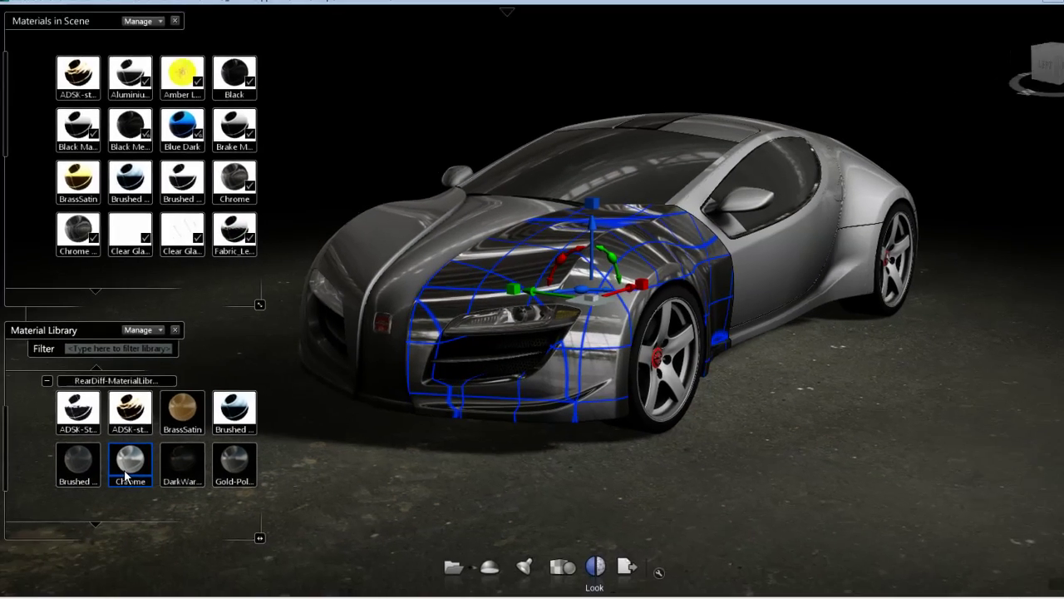
click(130, 516)
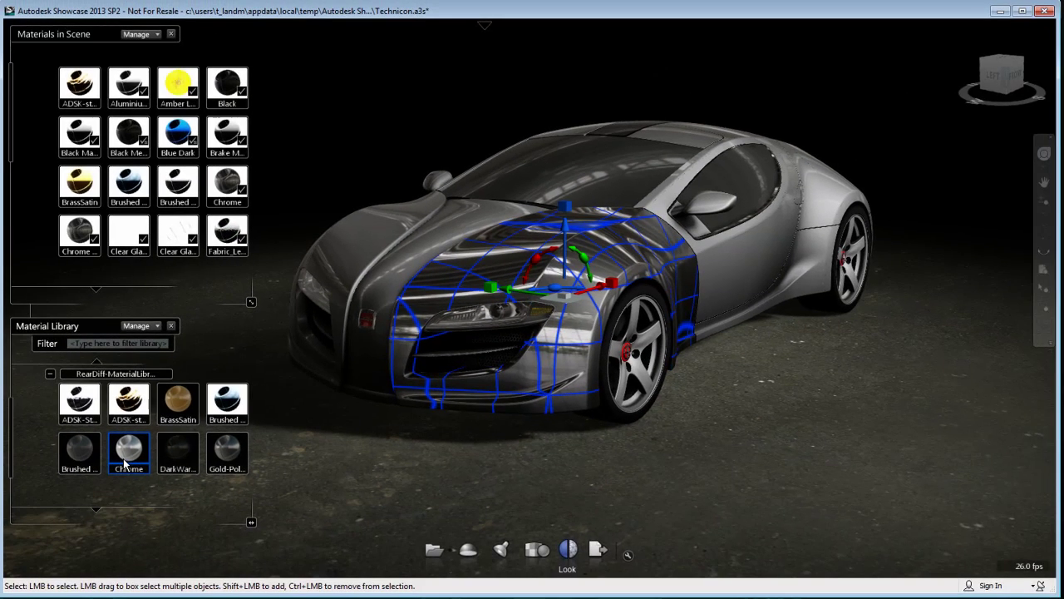
click(173, 461)
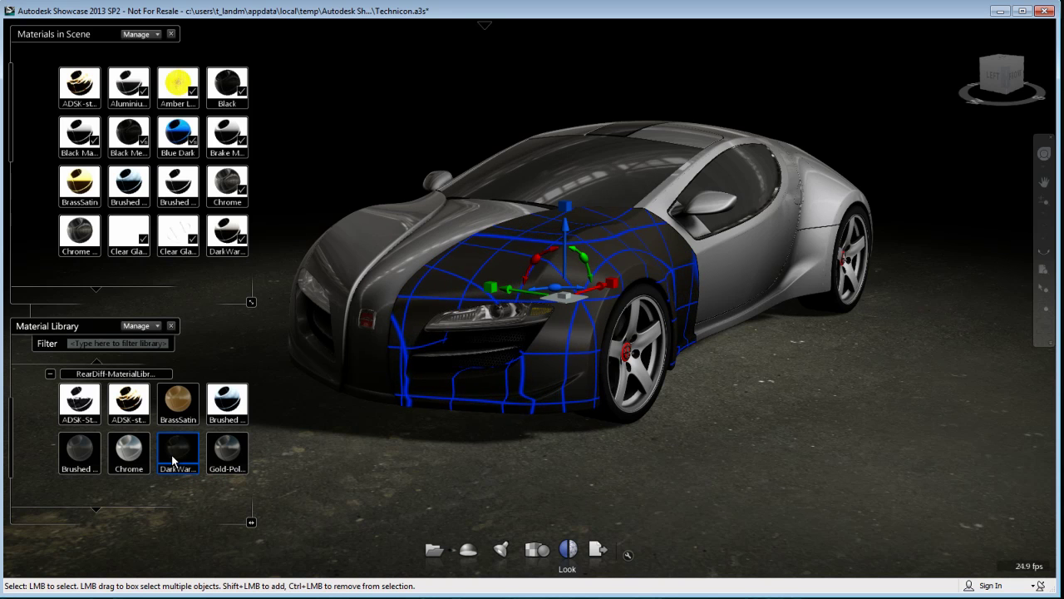